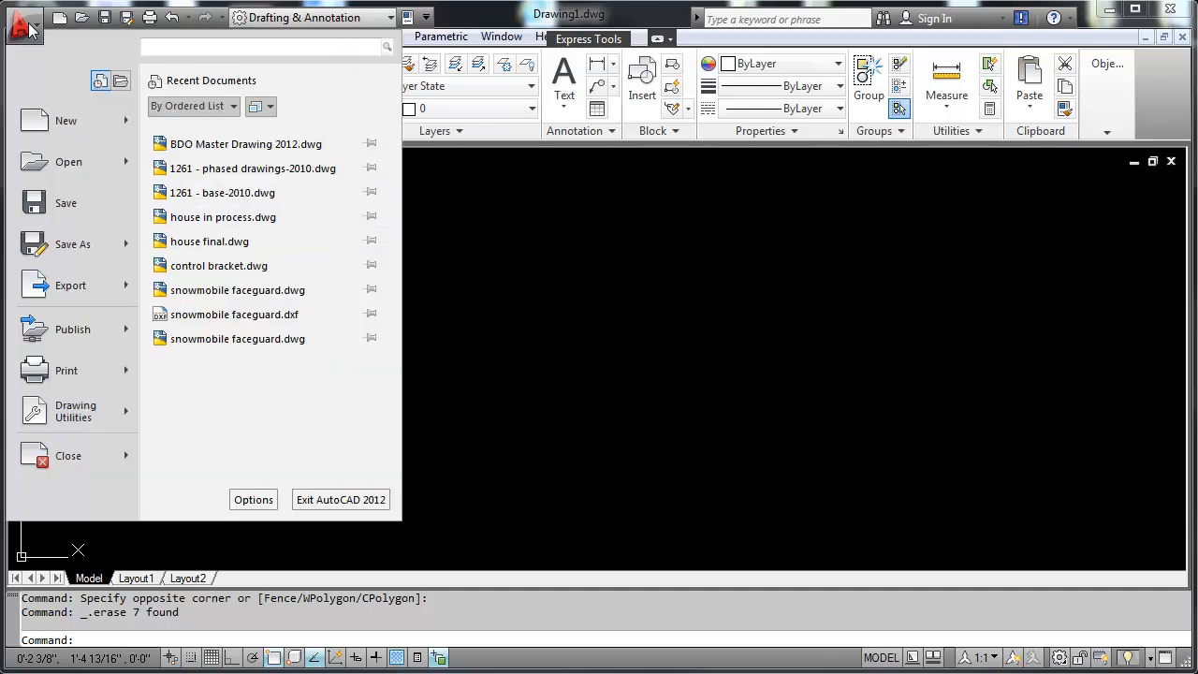
Step: Open the drawing units settings and examine the available length types and the precision options for Architectural length
mouse_move(83, 114)
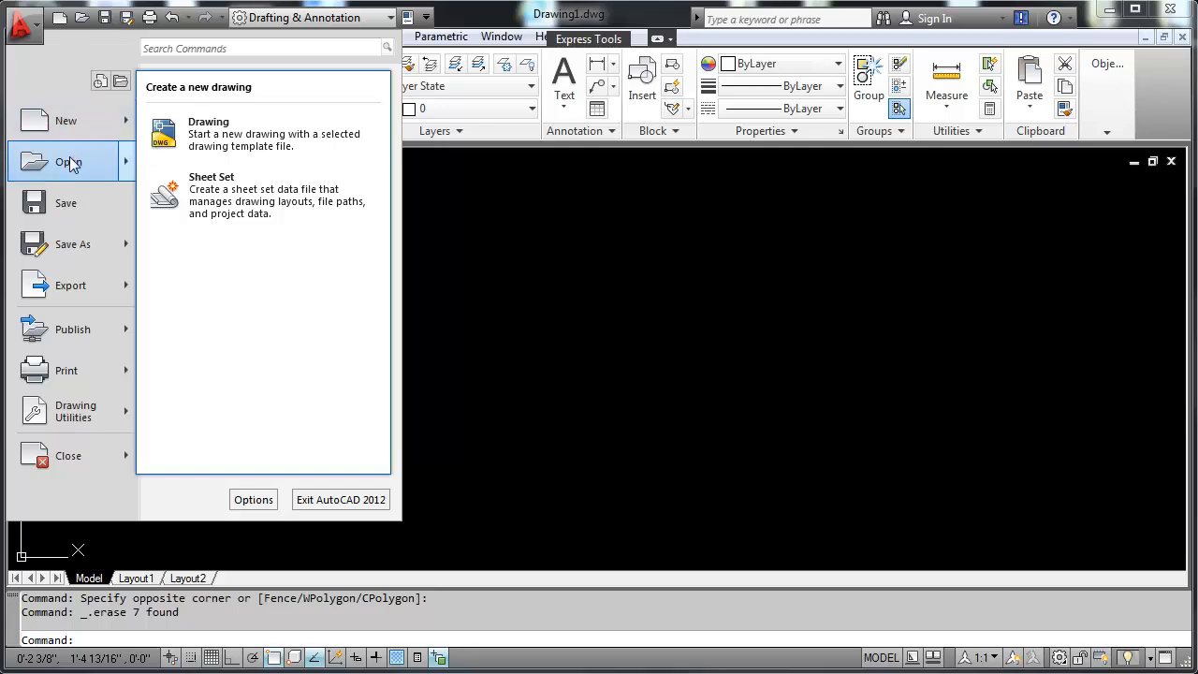
mouse_move(73, 164)
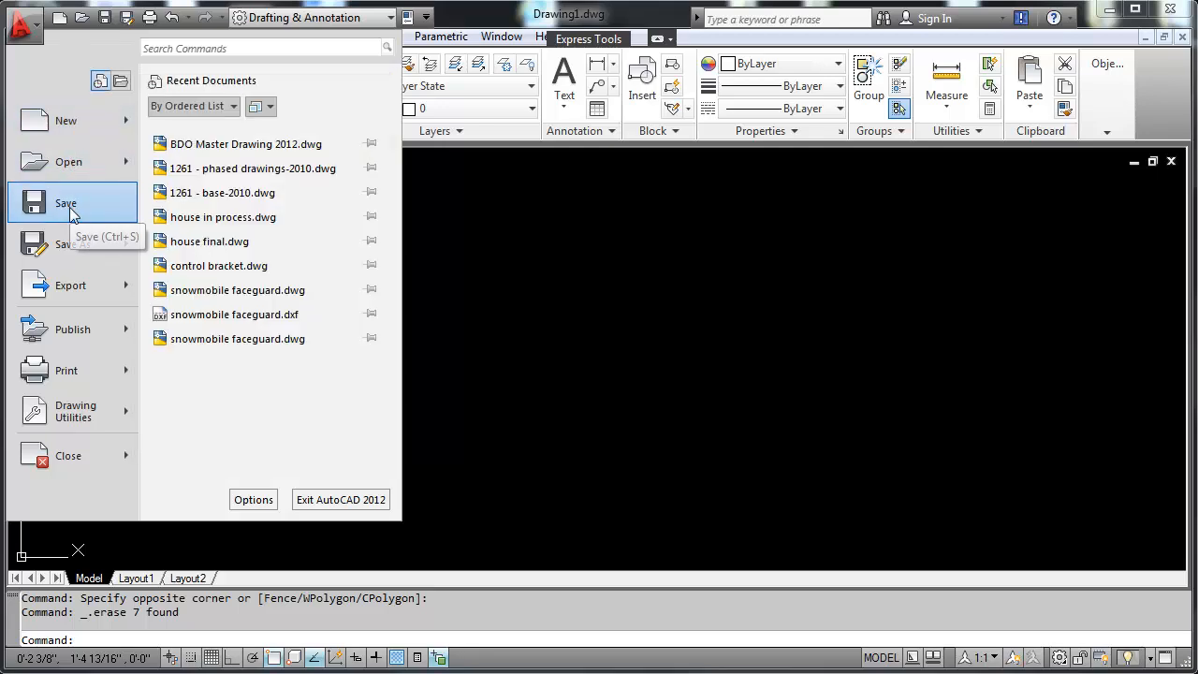
mouse_move(73, 250)
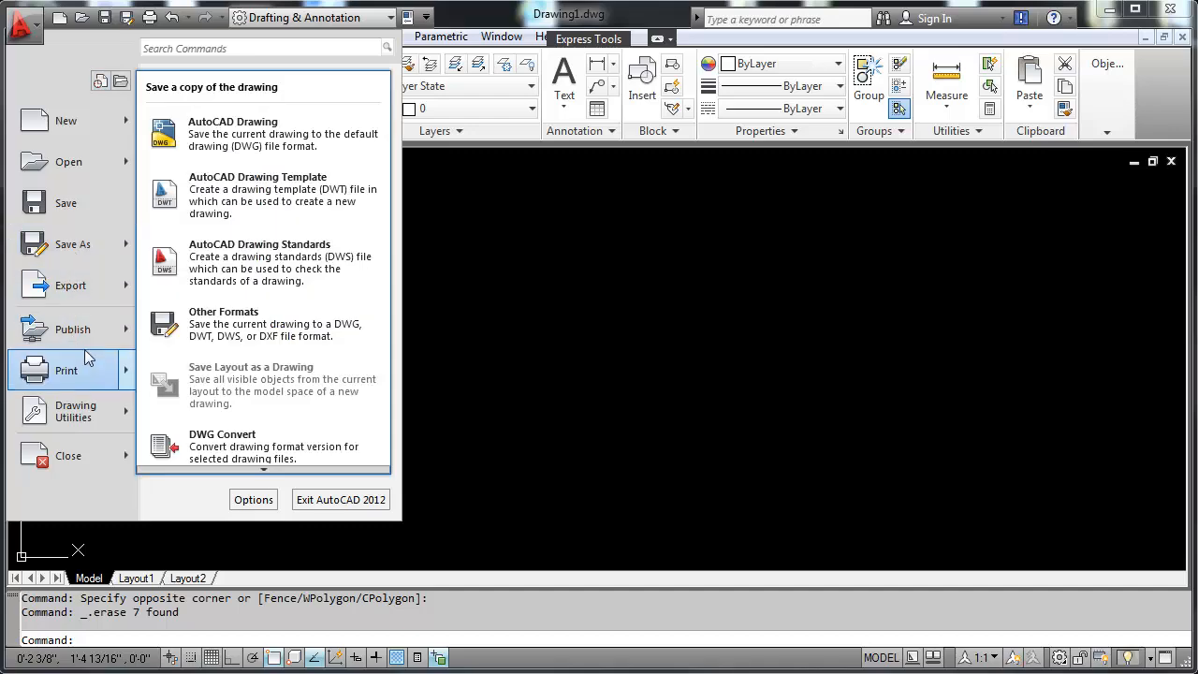
mouse_move(75, 416)
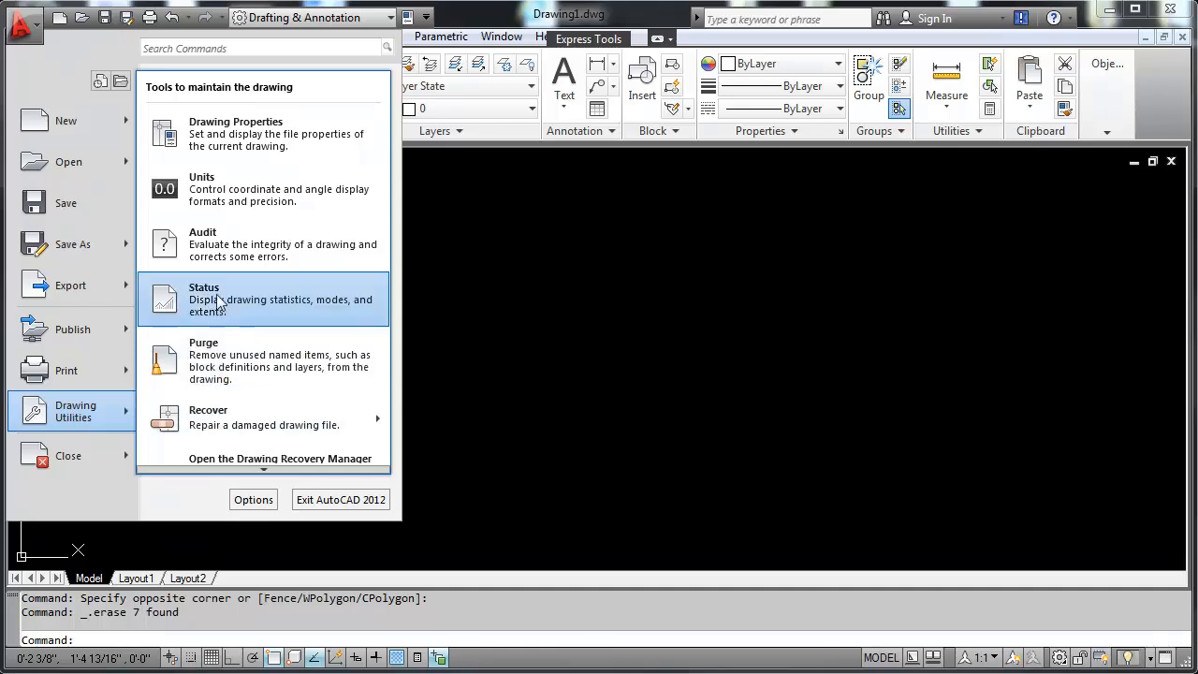
click(220, 198)
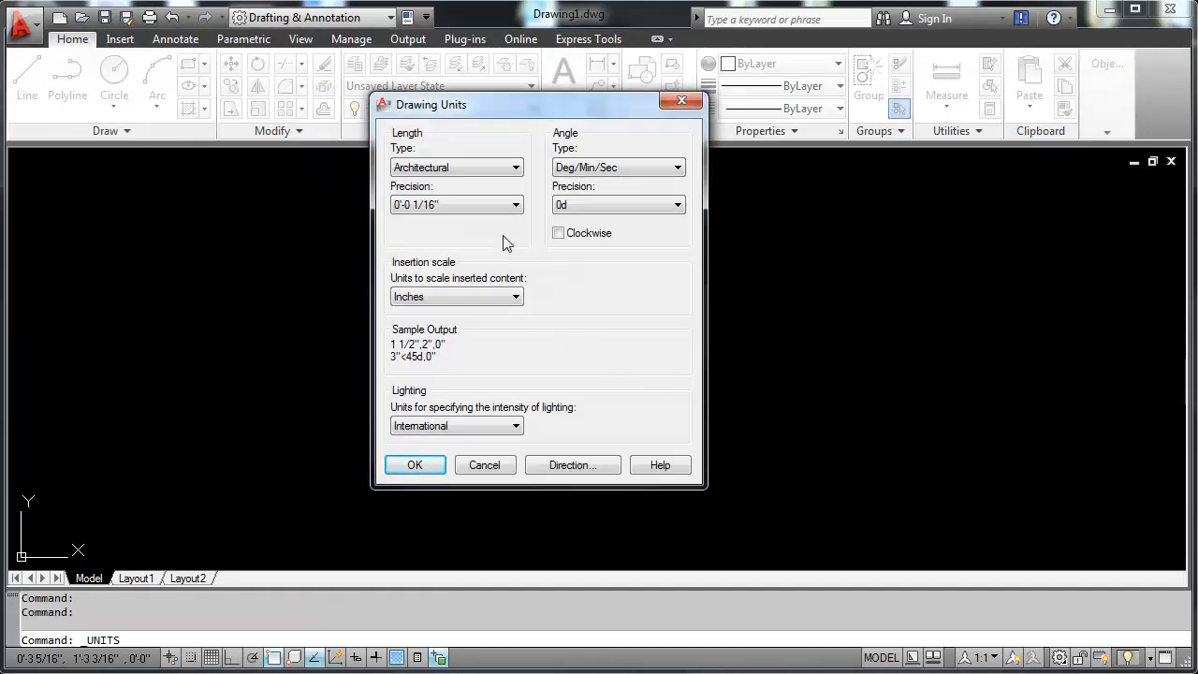
click(509, 169)
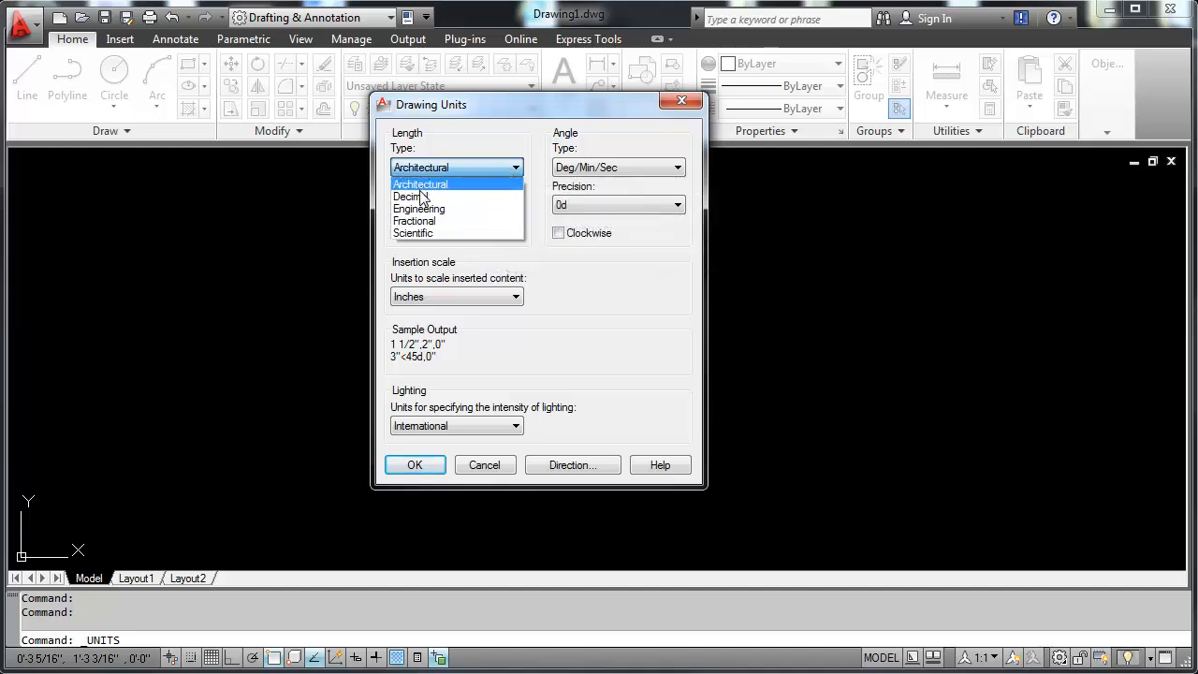
click(550, 302)
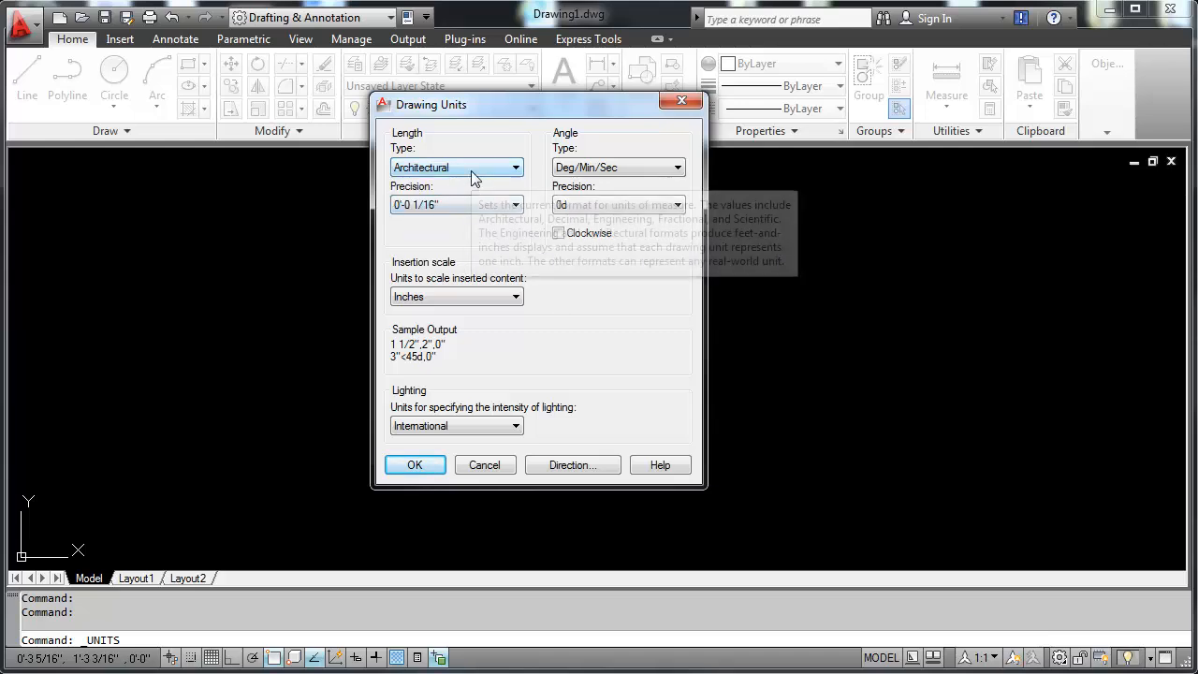
click(479, 208)
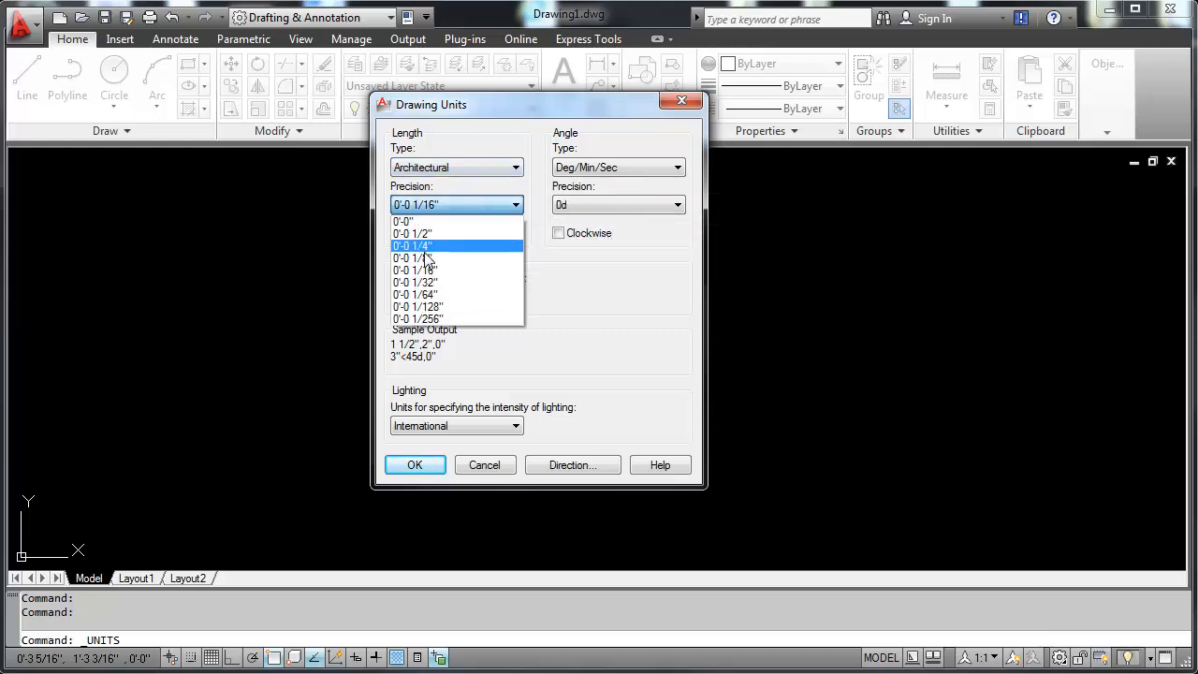
click(457, 171)
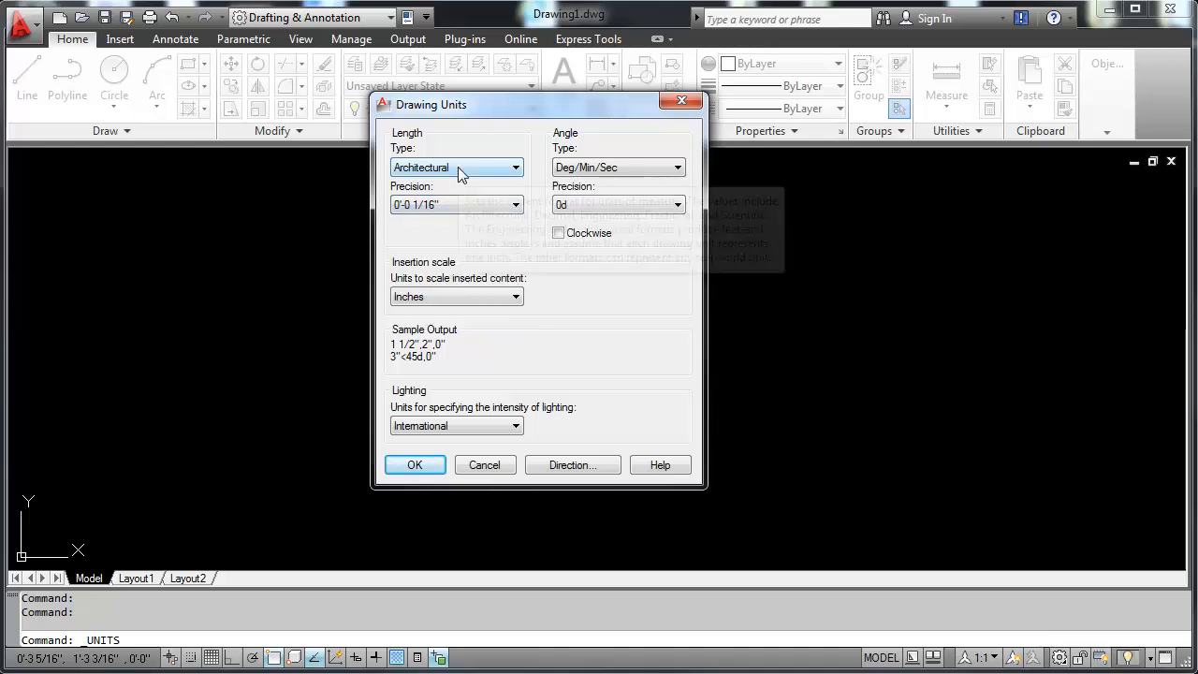
Step: Set the length type to Decimal, leaving its precision at 0.0000 after checking the precision choices
click(458, 167)
click(441, 195)
click(442, 204)
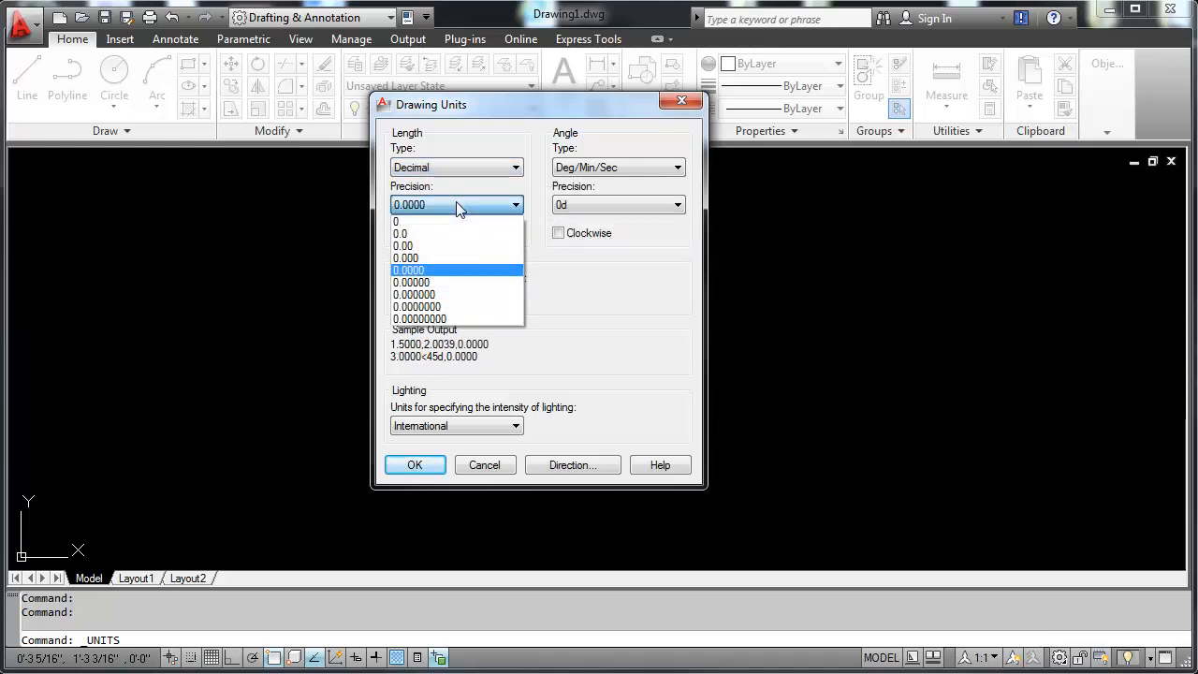
click(448, 200)
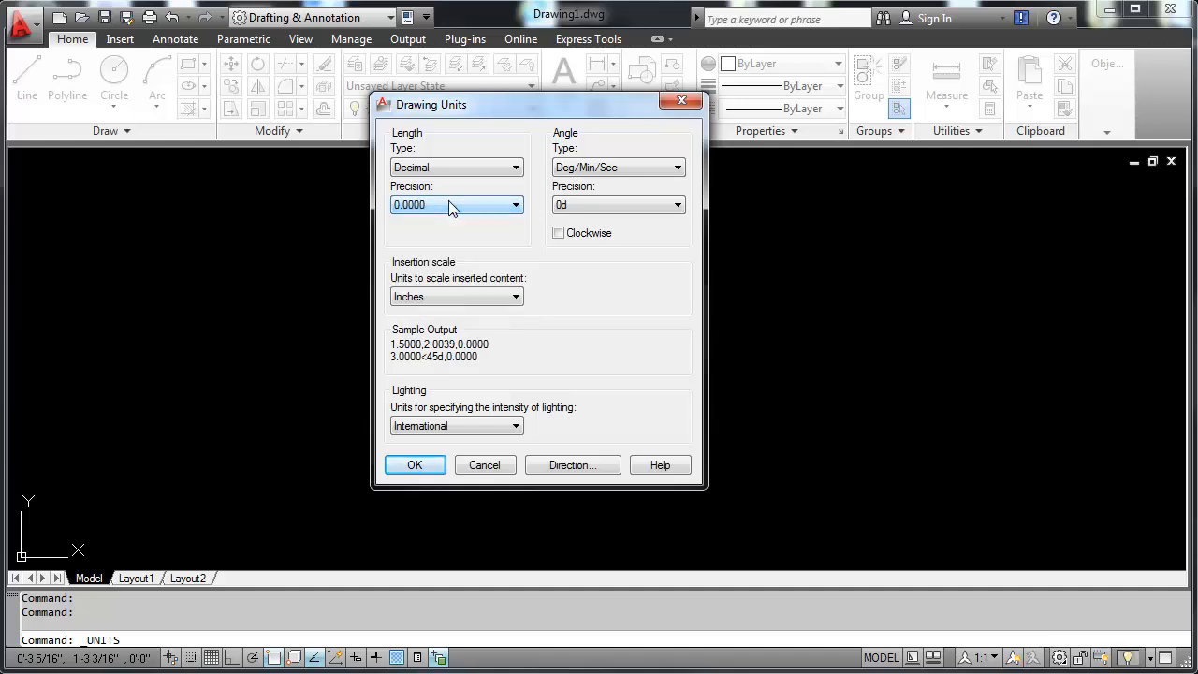
Step: Switch the angle type to Decimal Degrees and look through its precision options
click(618, 167)
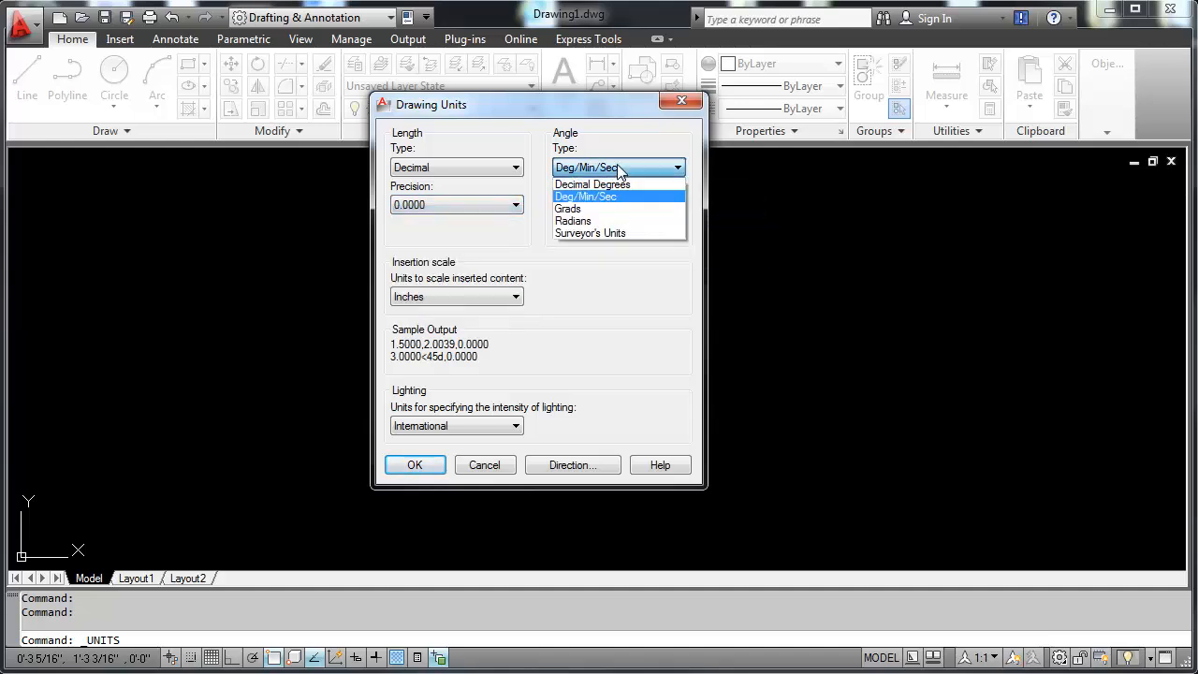
click(618, 176)
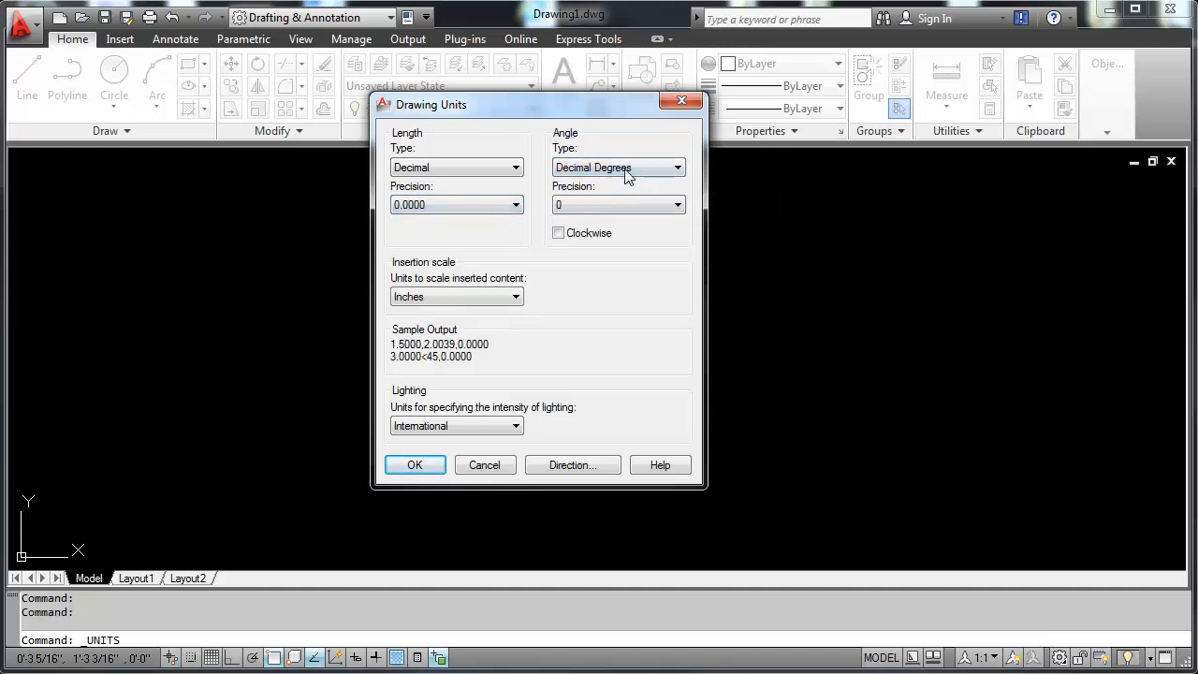
click(627, 171)
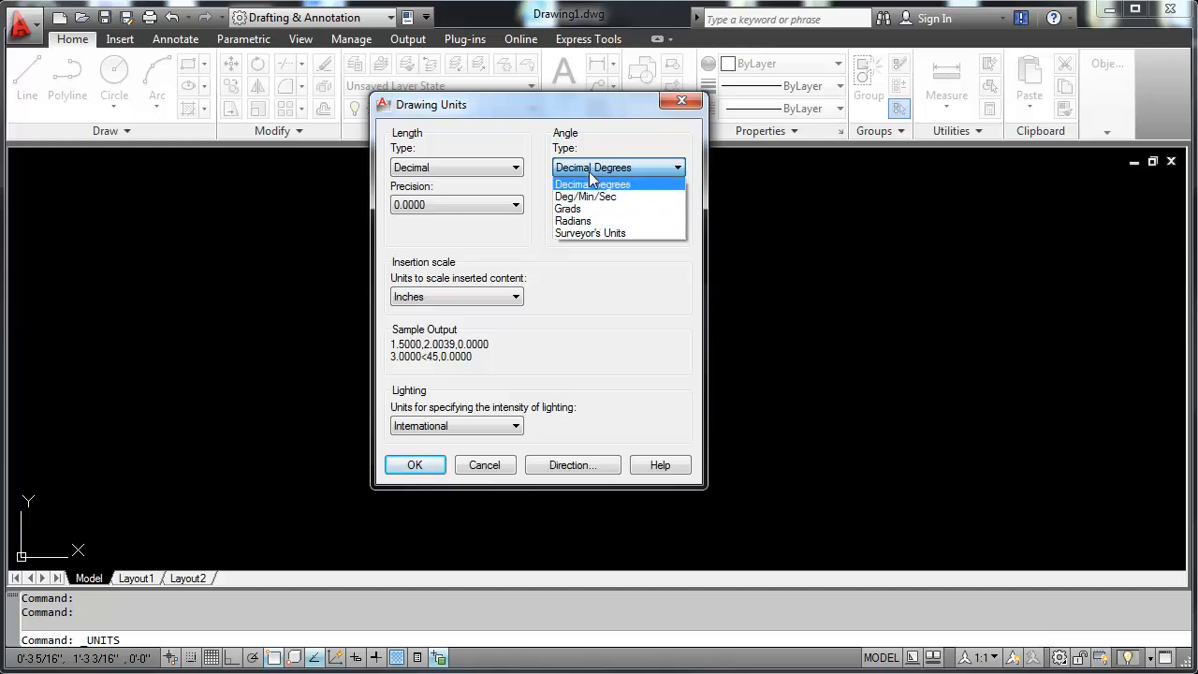
click(599, 184)
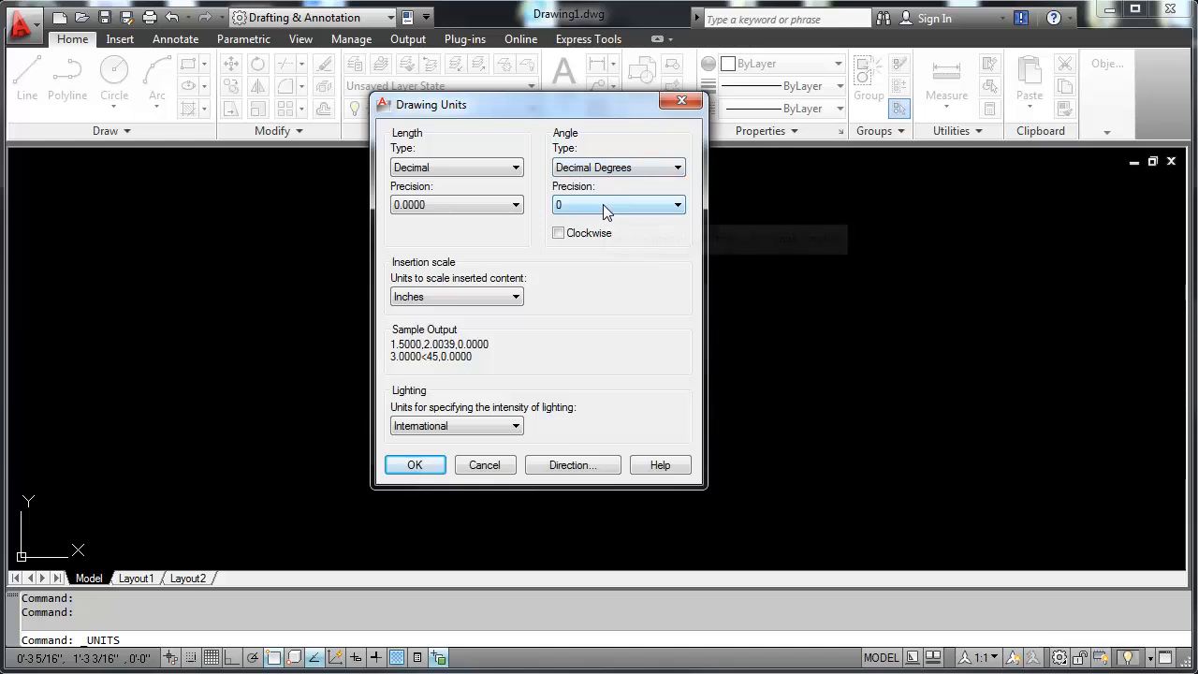
click(605, 206)
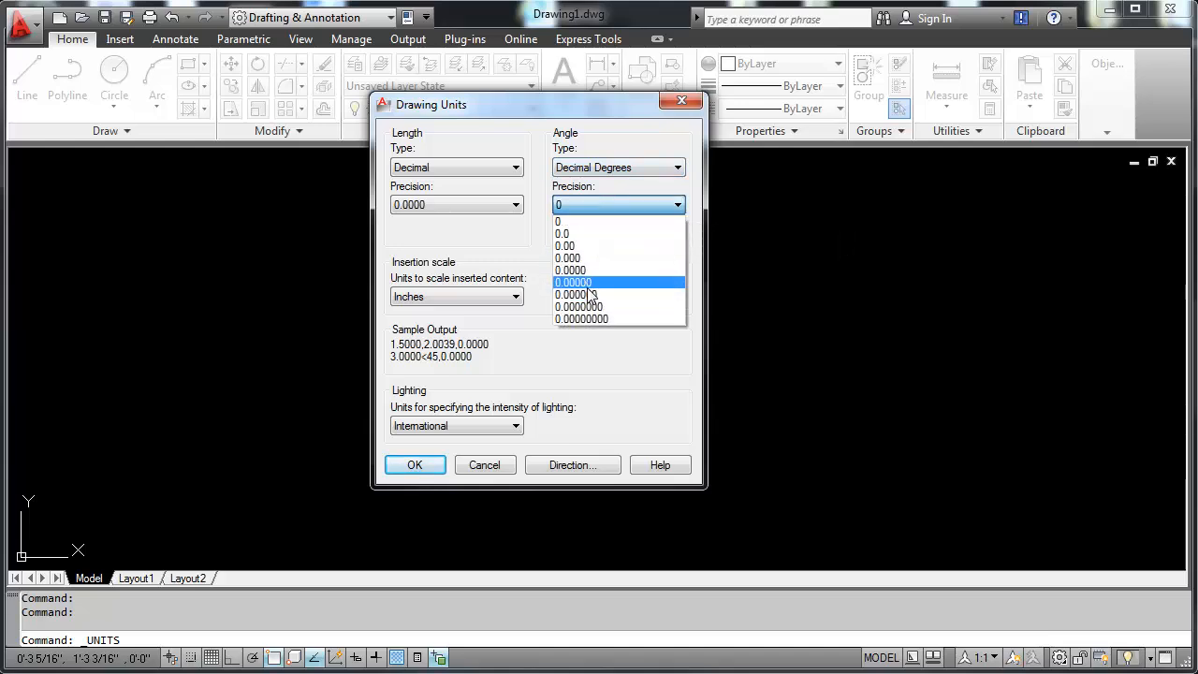
click(592, 205)
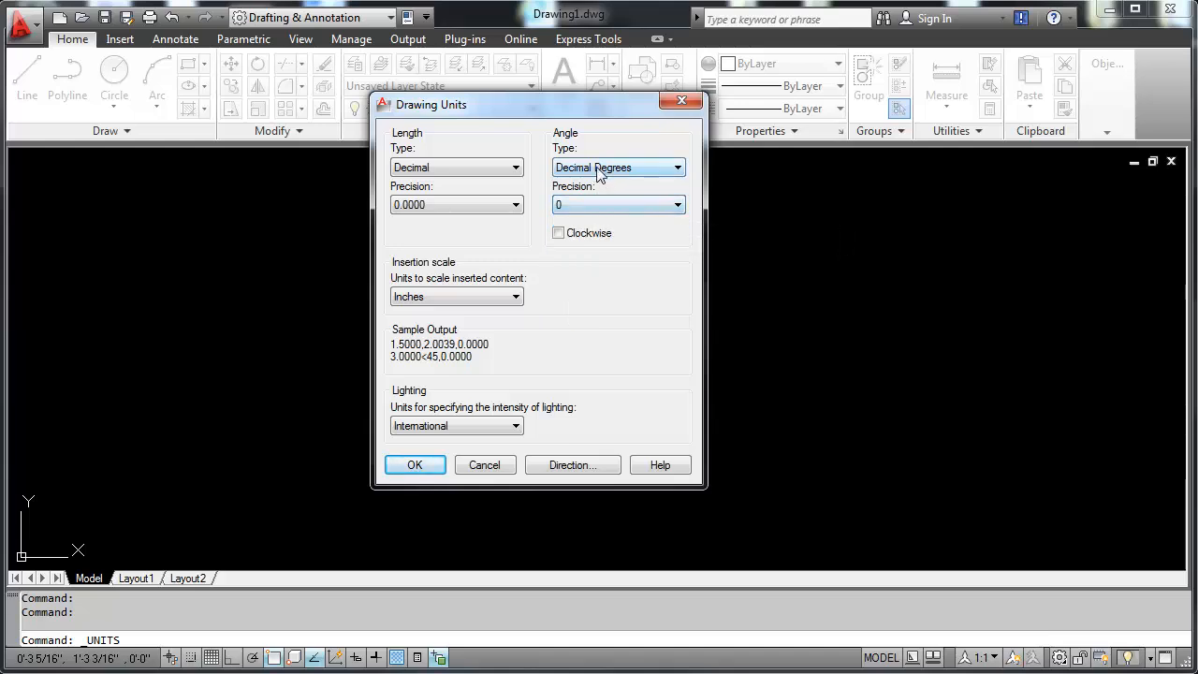
Step: Try Deg/Min/Sec as the angle type and look through its precision options
click(599, 167)
click(594, 195)
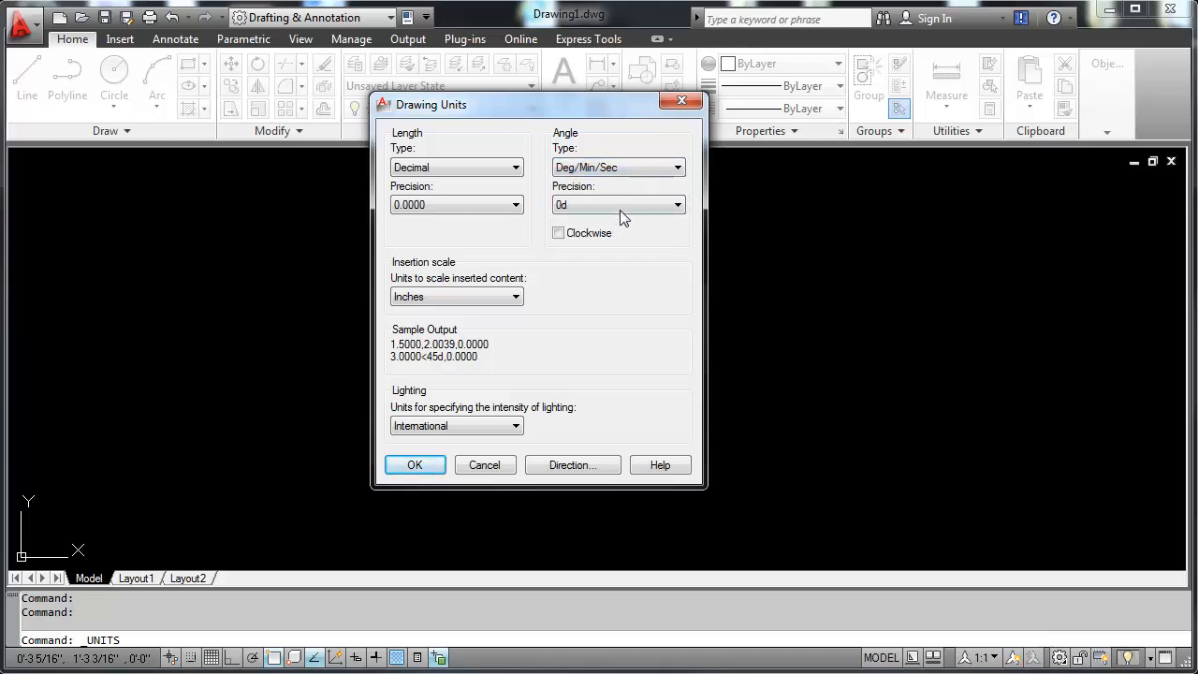
click(620, 204)
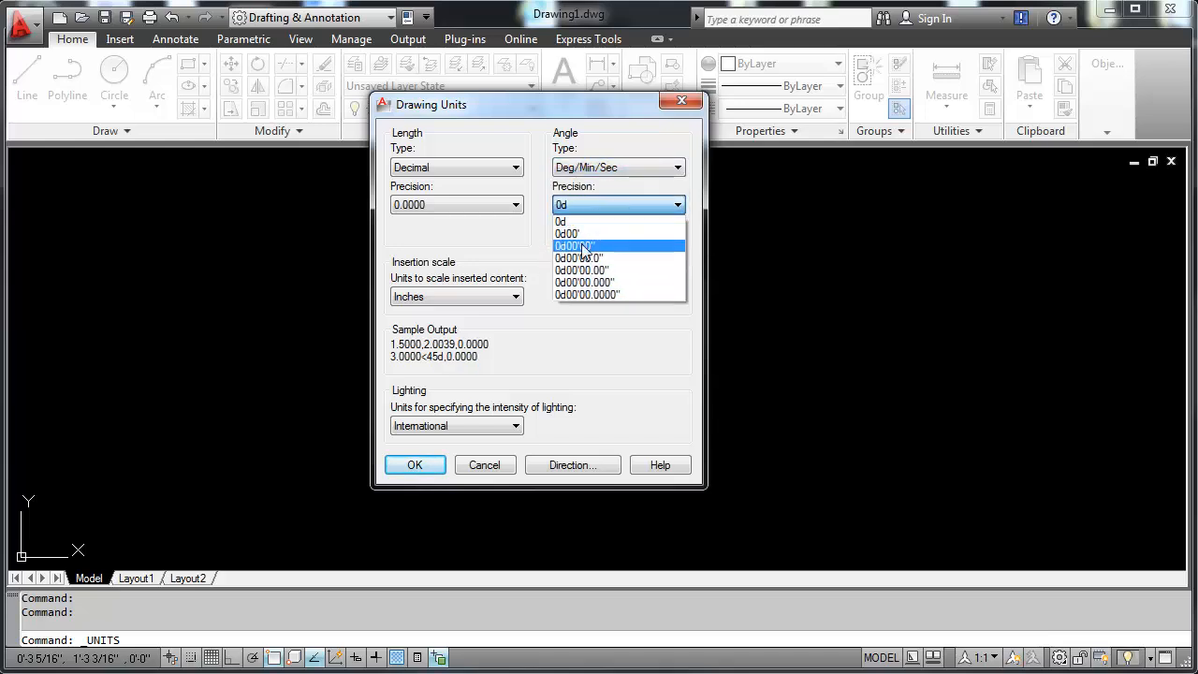
click(598, 202)
Step: Try Grads as the angle type and look through its precision options
click(599, 167)
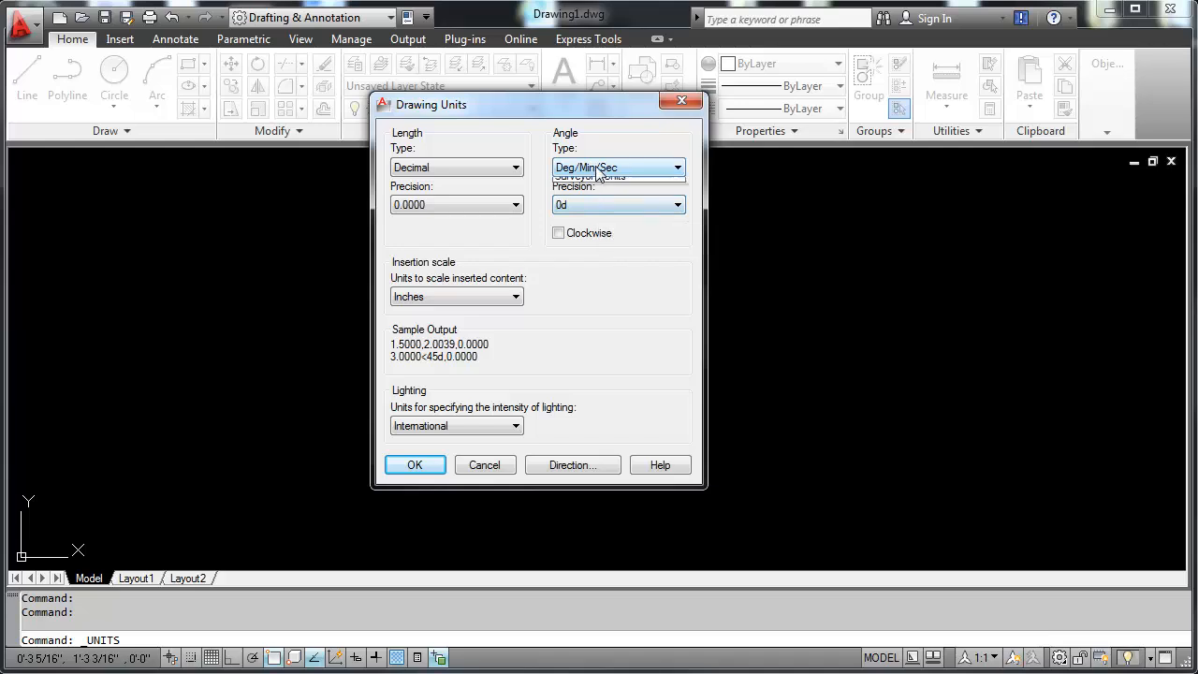
click(591, 212)
click(613, 205)
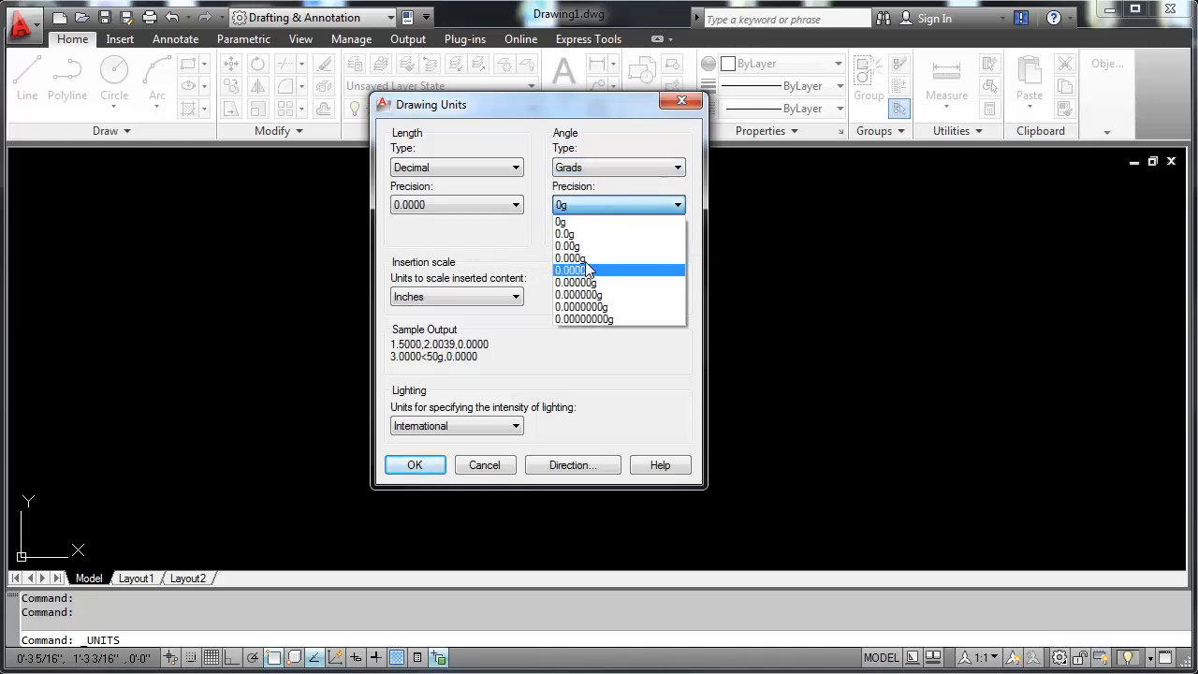
click(599, 177)
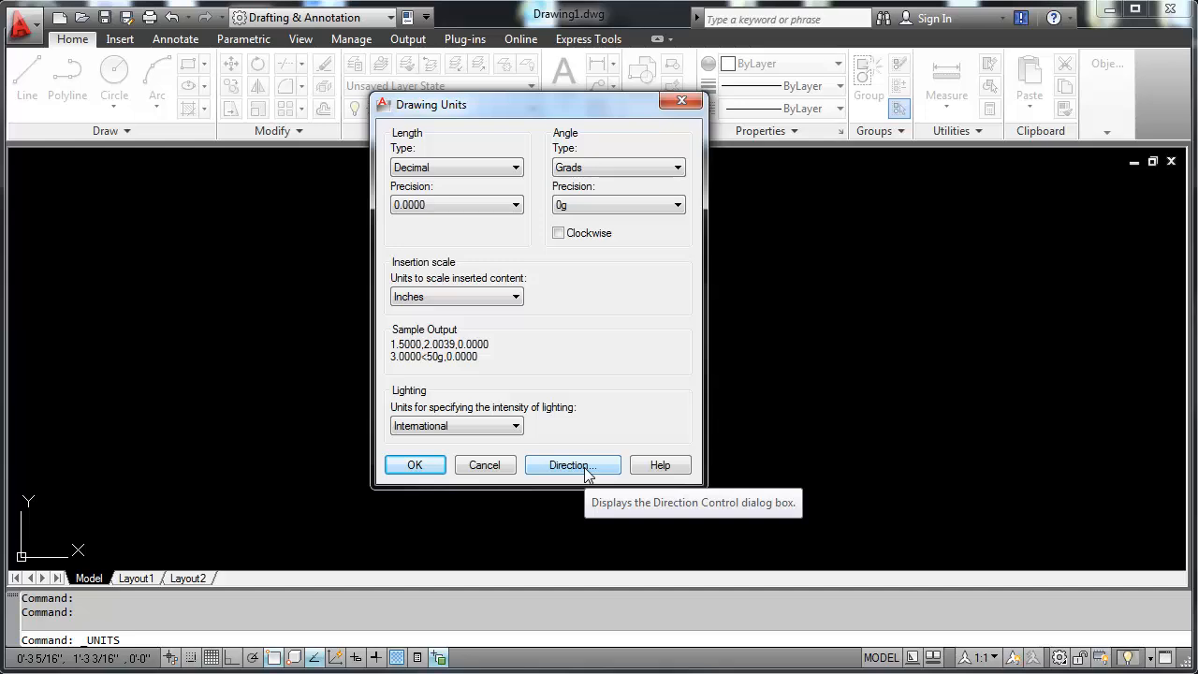
Step: Accept East as the base angle direction, set the angle type to Decimal Degrees, and apply the drawing units
click(573, 465)
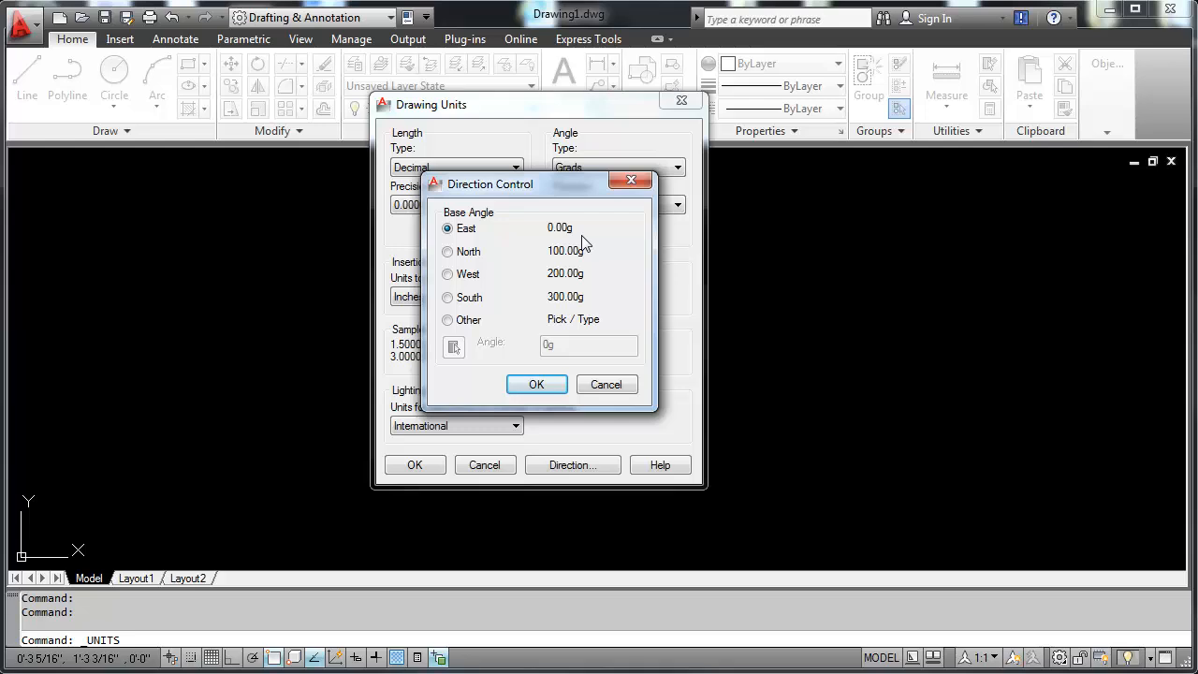
click(526, 384)
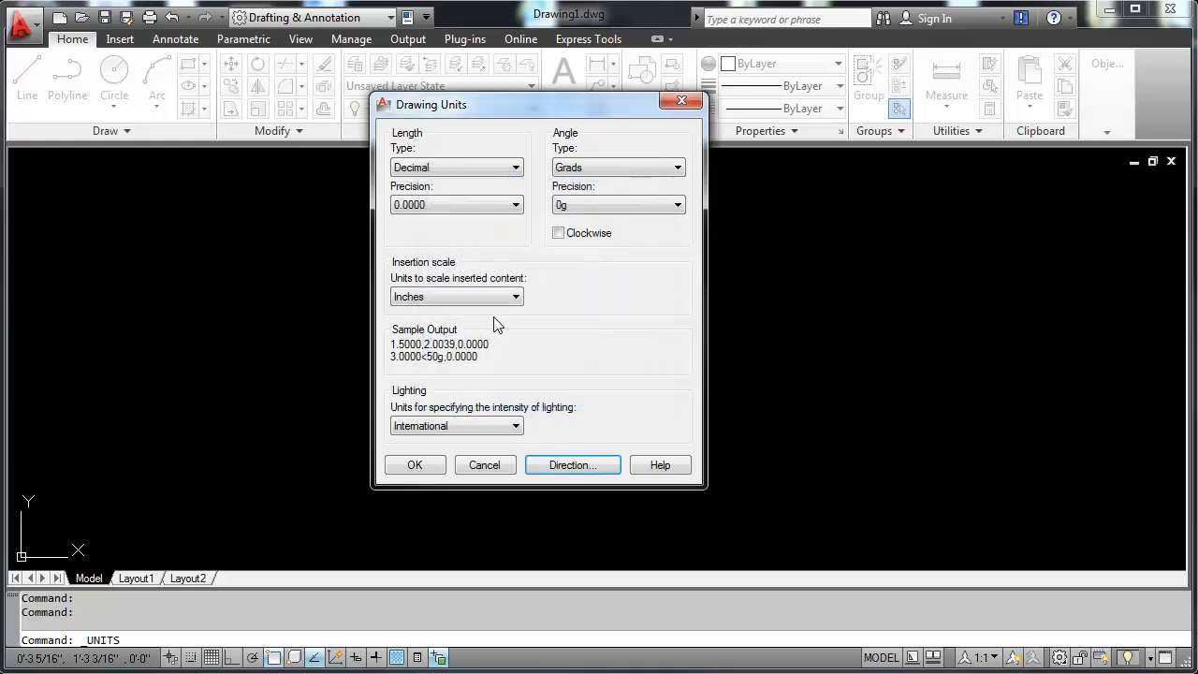
click(599, 167)
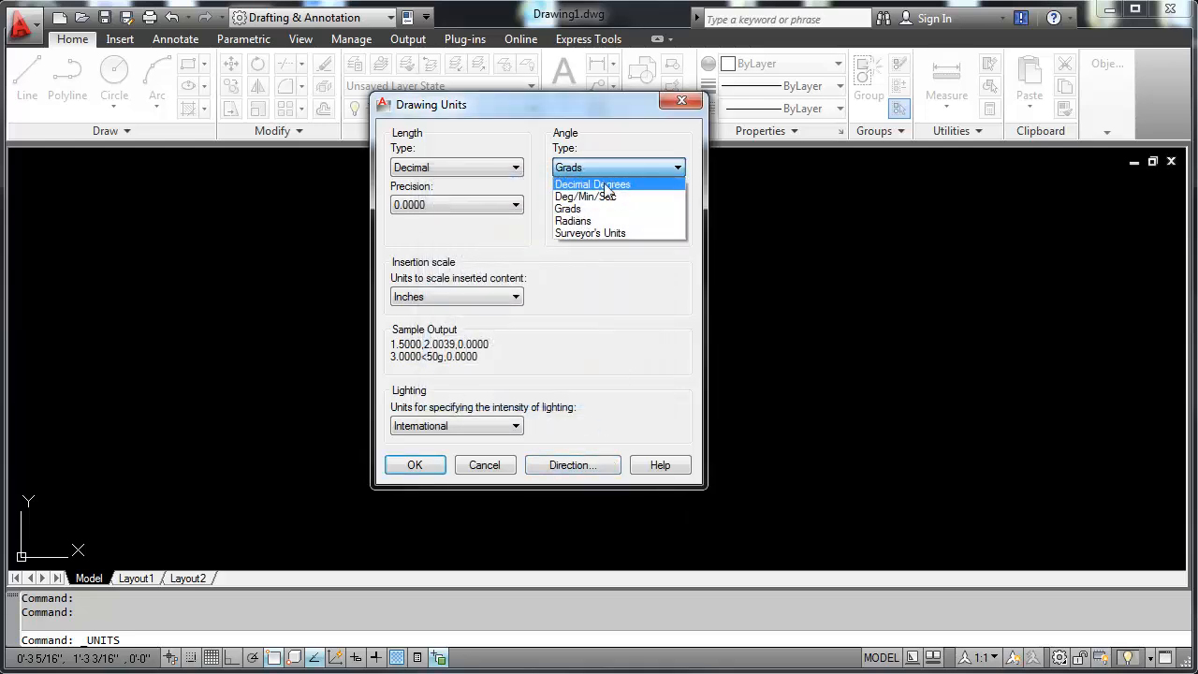
click(599, 181)
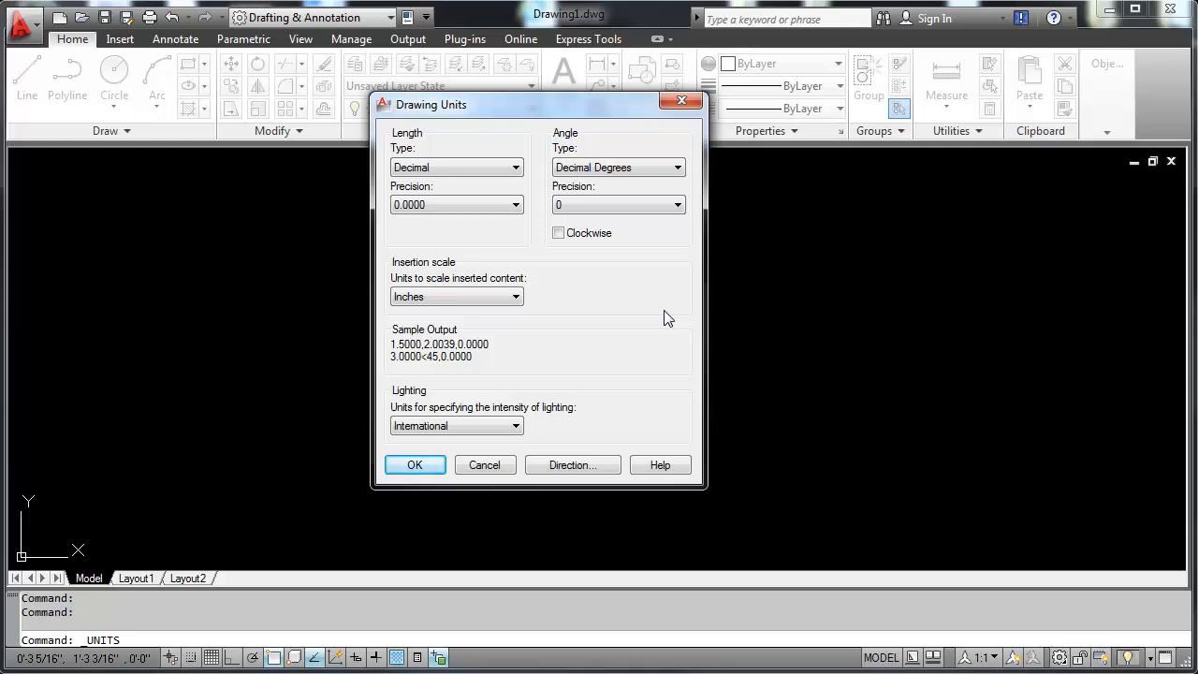
click(421, 464)
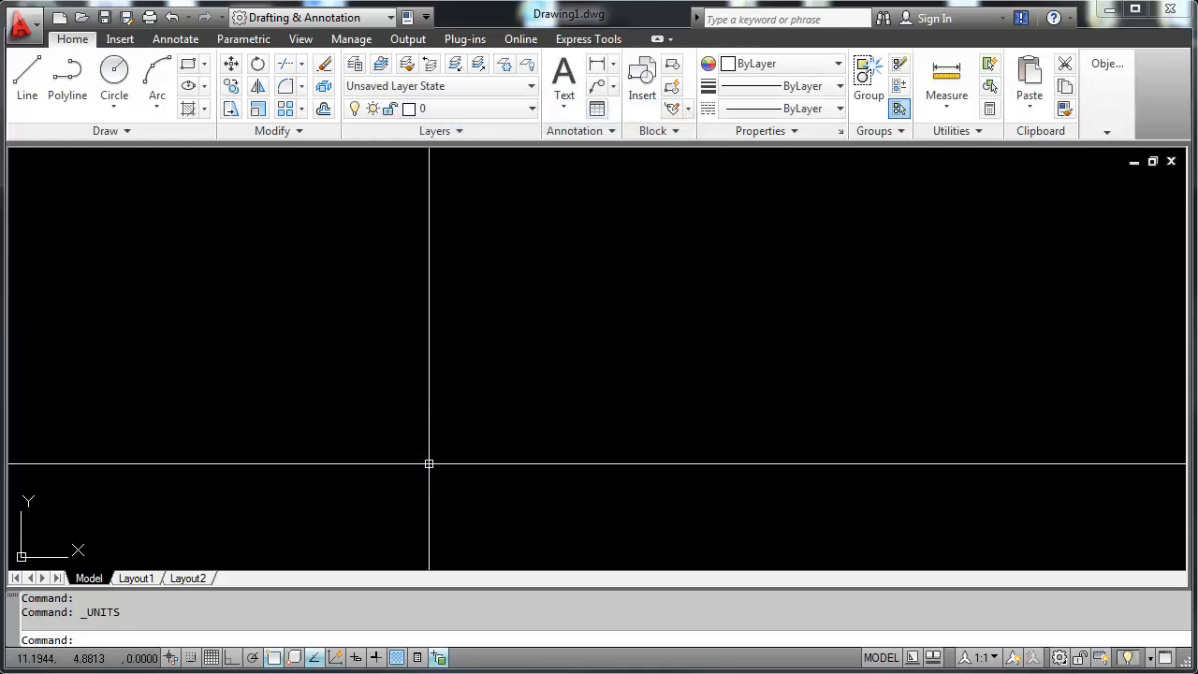
Step: Examine the Display, User Preferences and 3D Modeling settings in the program options, and close them without changes
click(27, 31)
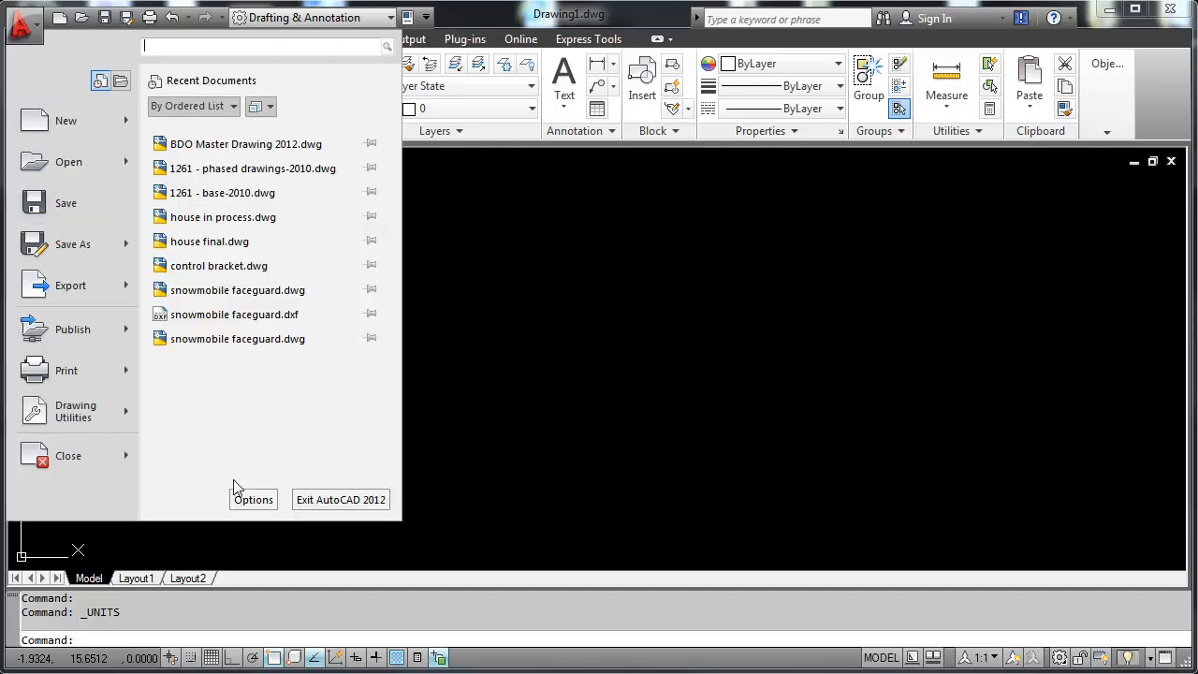
click(259, 500)
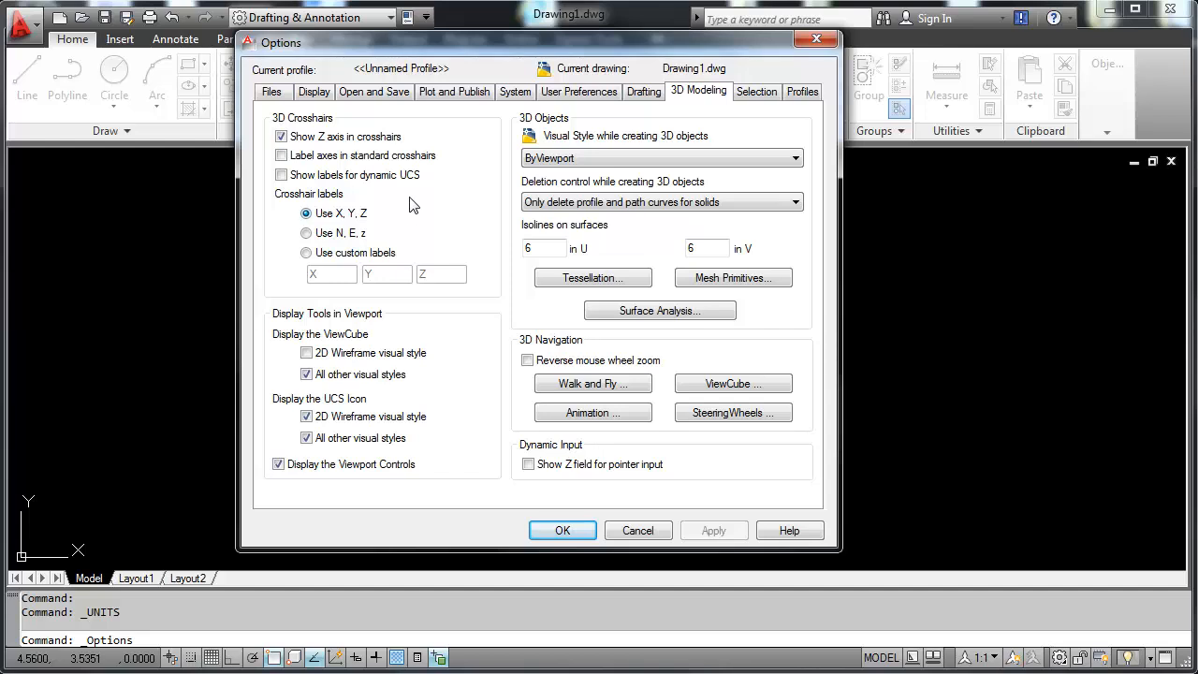
click(318, 95)
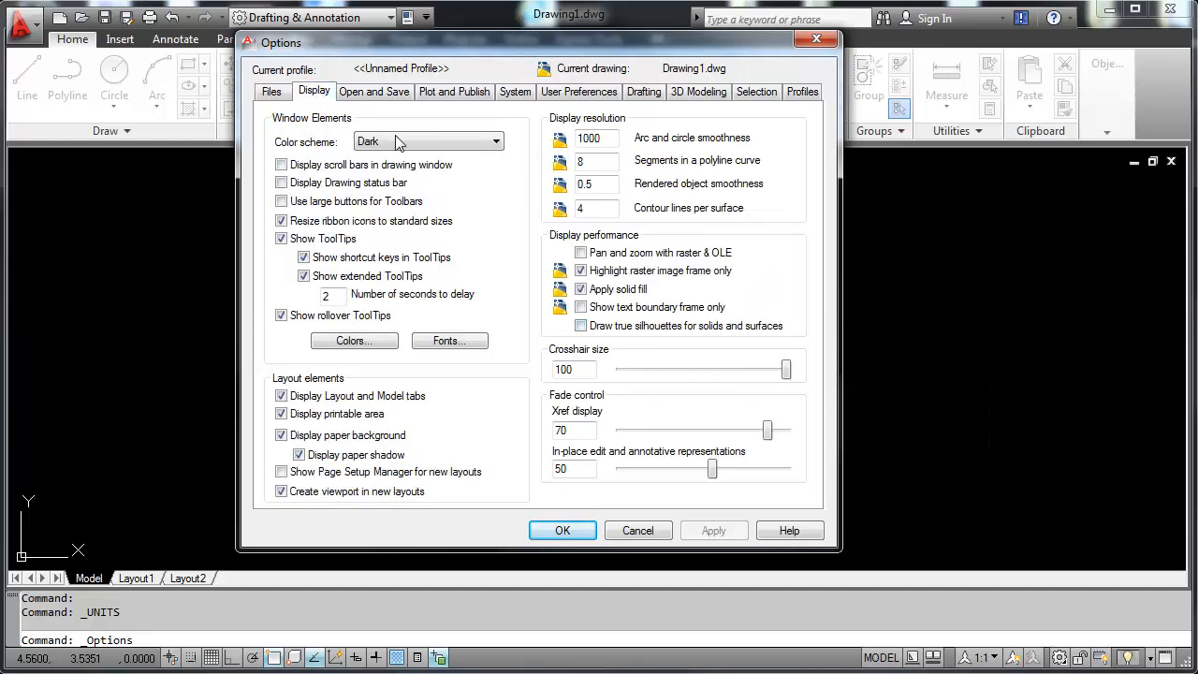
click(579, 93)
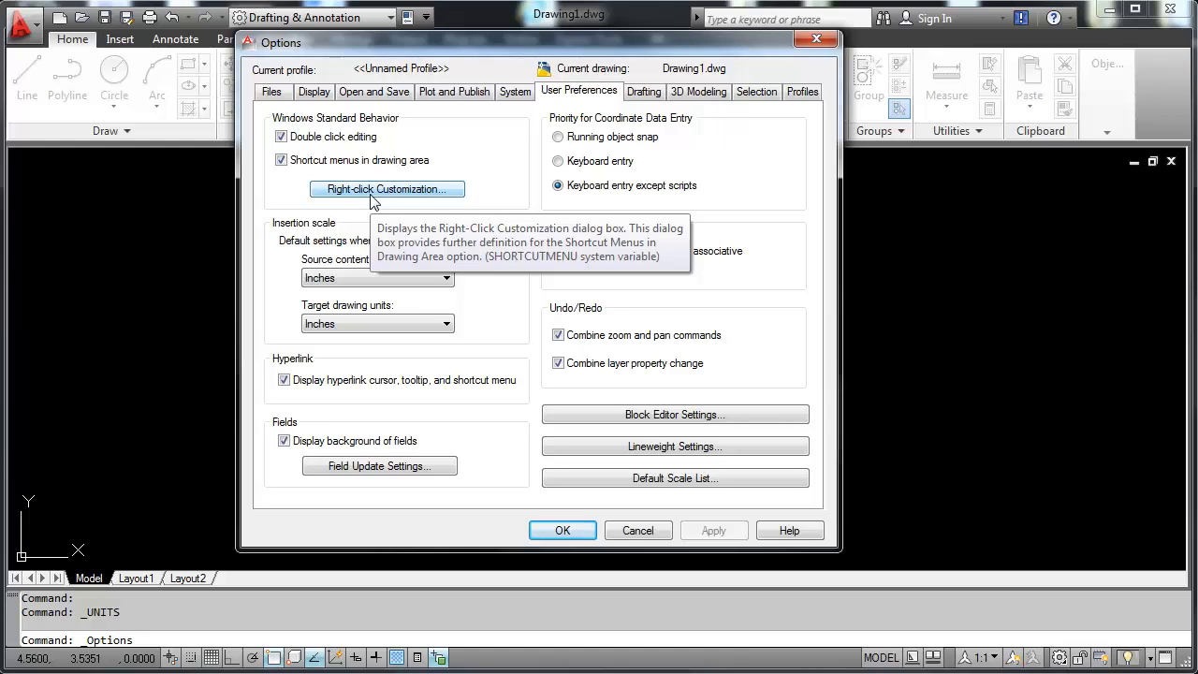
click(697, 93)
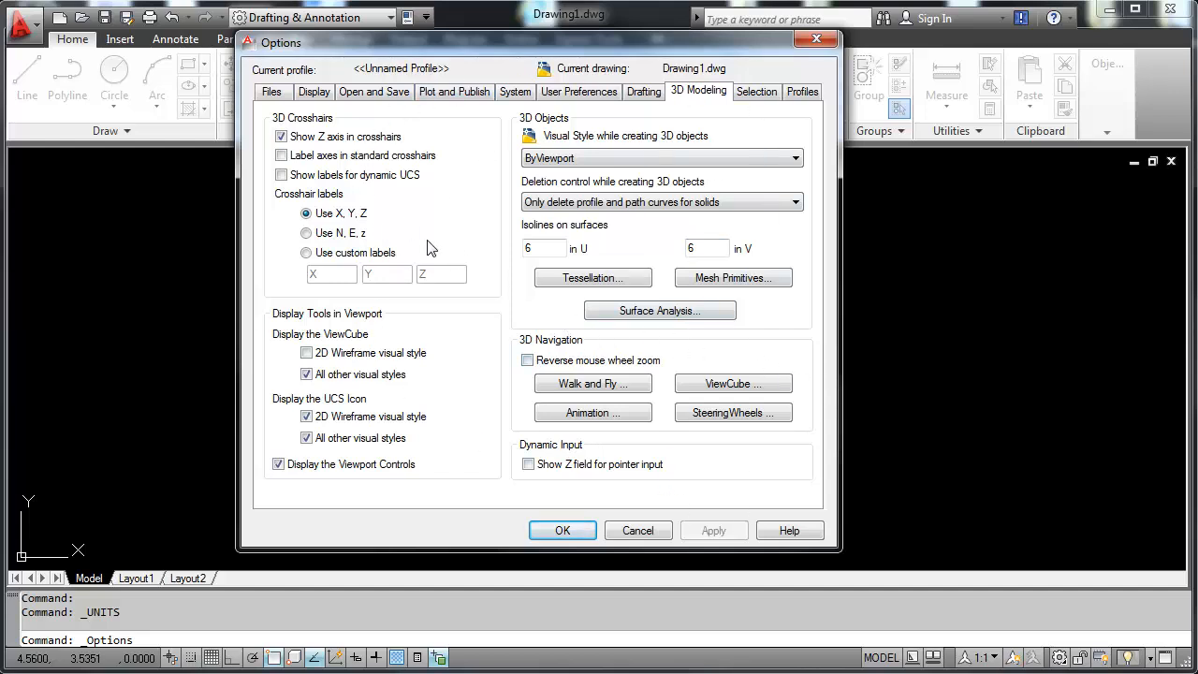
click(816, 38)
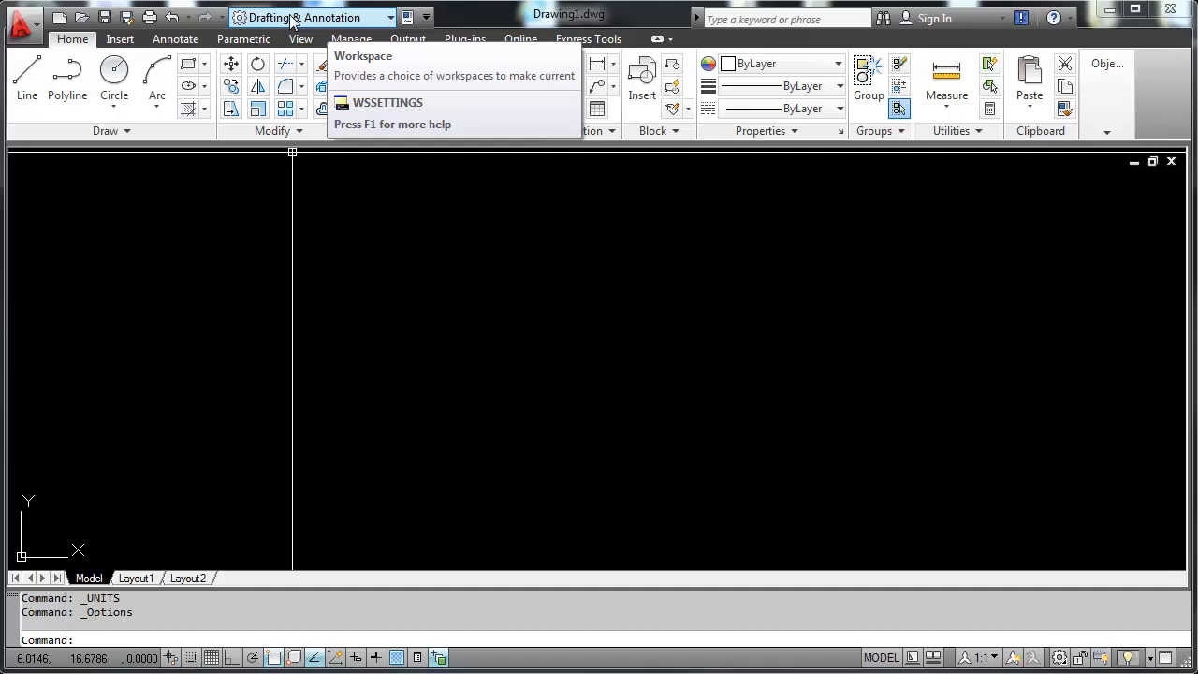
Step: Switch the workspace from Drafting & Annotation to AutoCAD Classic
click(390, 18)
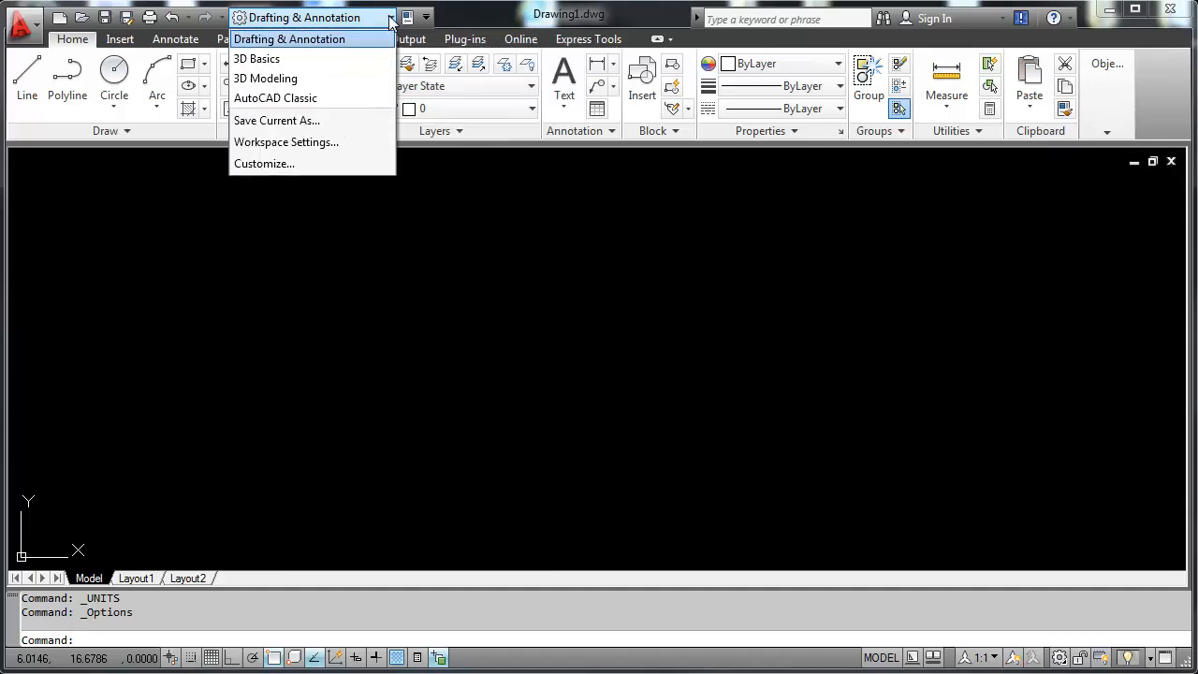
click(310, 100)
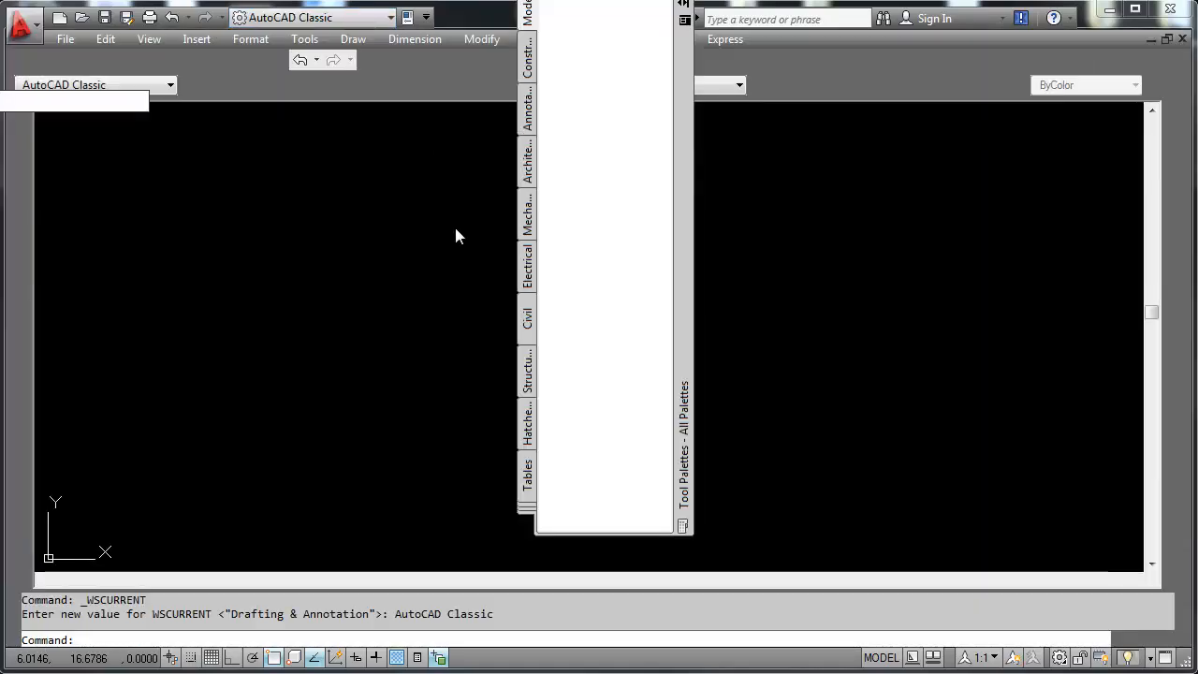
Step: Move the Tool Palettes toward the drawing area's right edge and the mesh toolbar into its upper-left area
mouse_move(684, 187)
mouse_down()
mouse_move(840, 260)
mouse_move(1093, 242)
mouse_up()
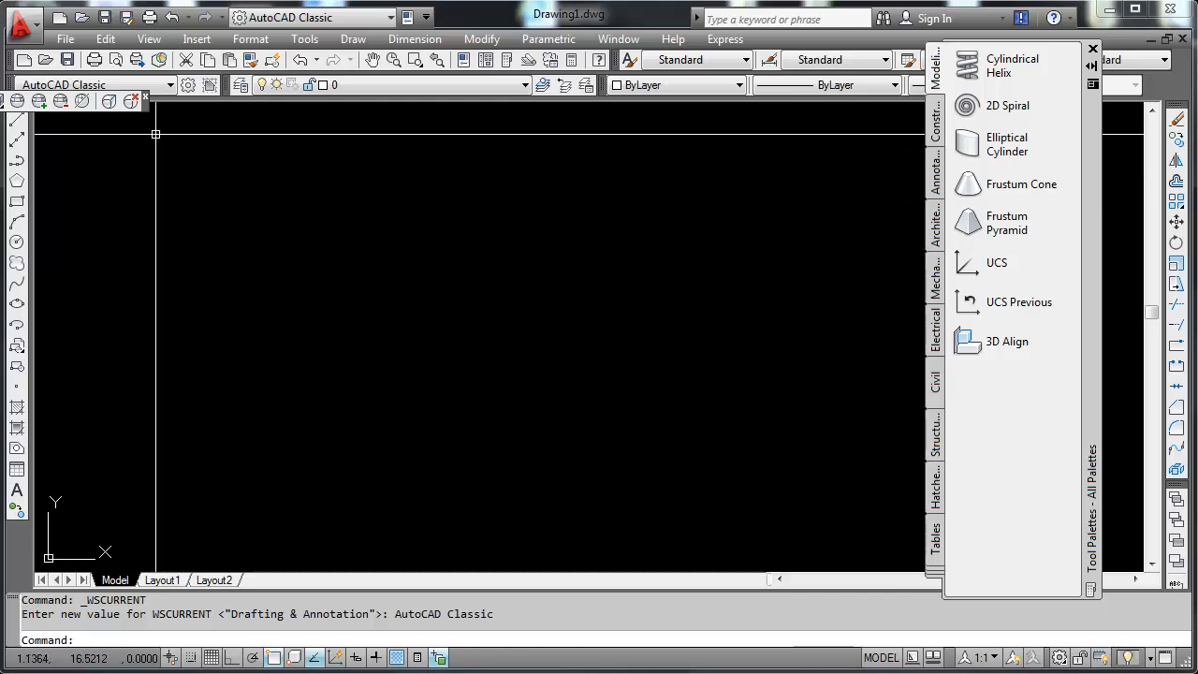
drag(28, 101, 281, 173)
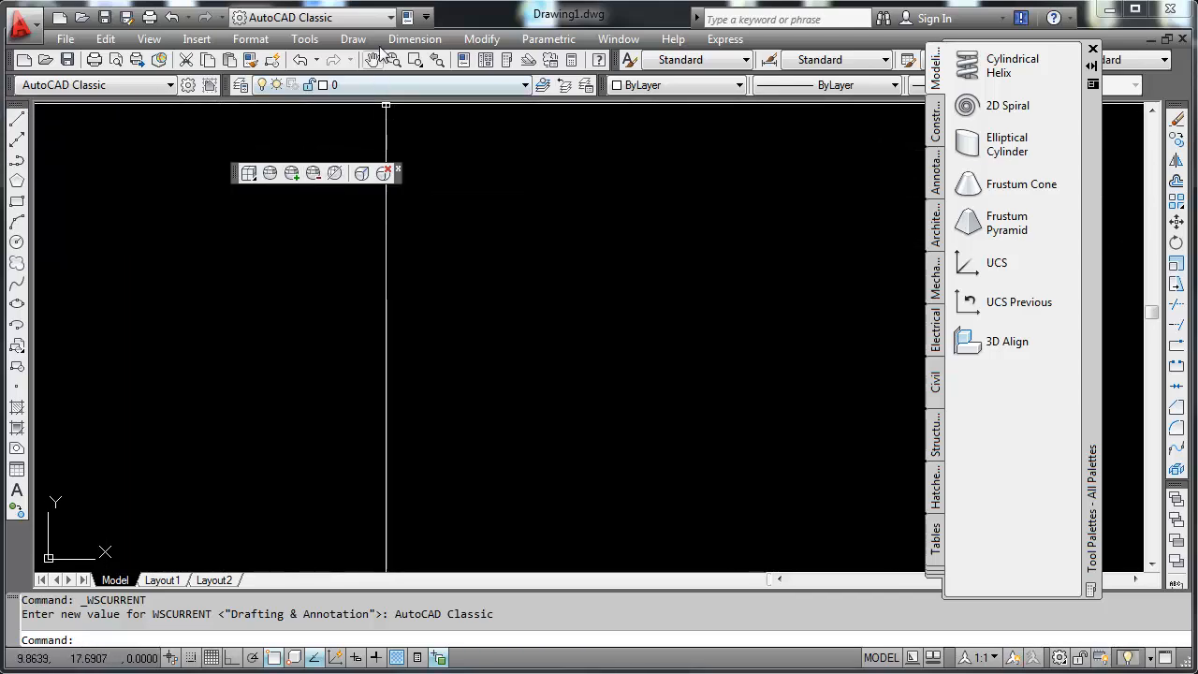
Step: Try the 3D Modeling and 3D Basics workspaces, and finish on Drafting & Annotation
click(389, 18)
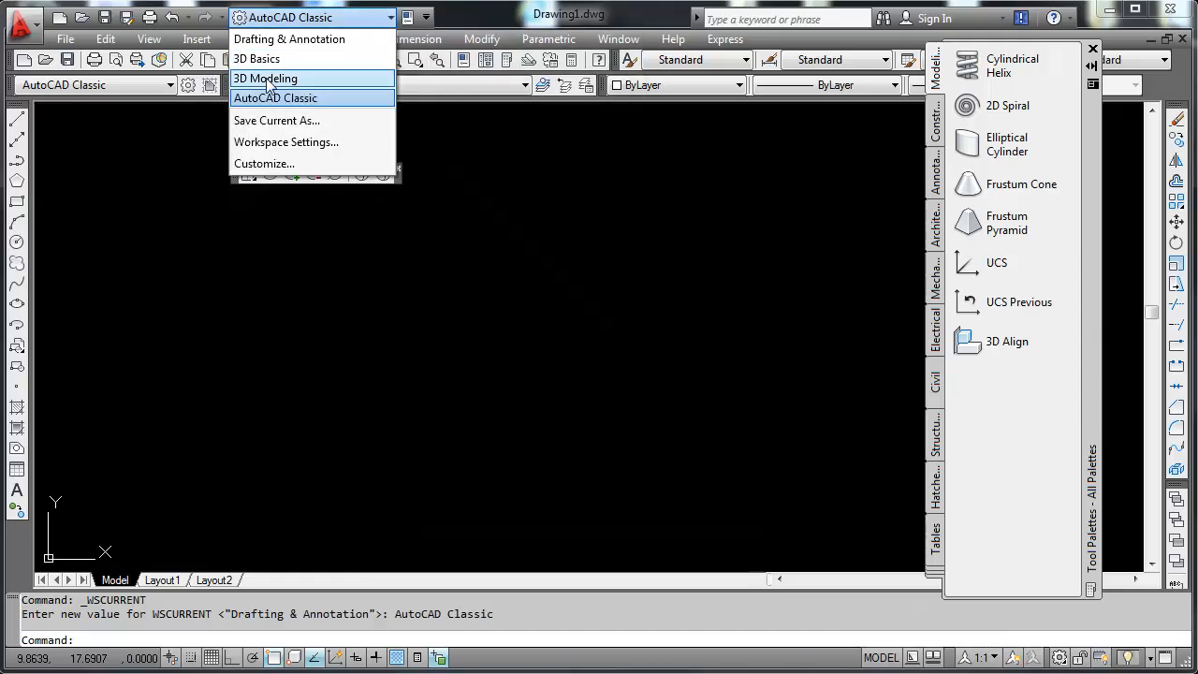
click(279, 80)
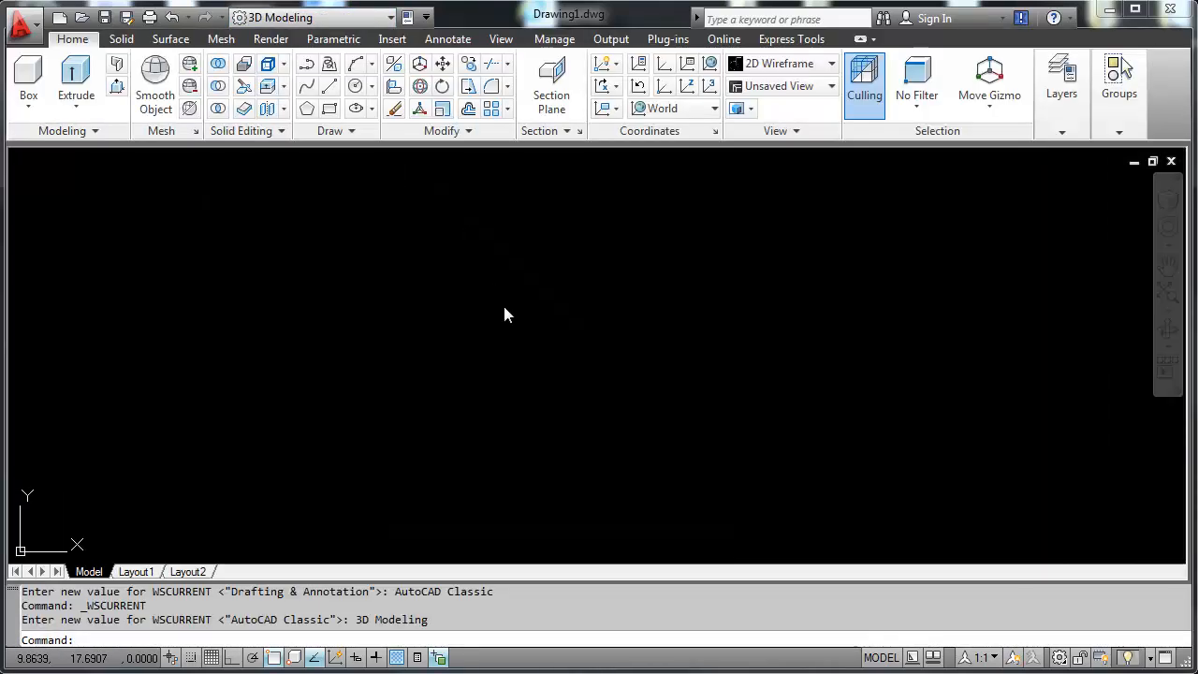
click(389, 18)
click(279, 54)
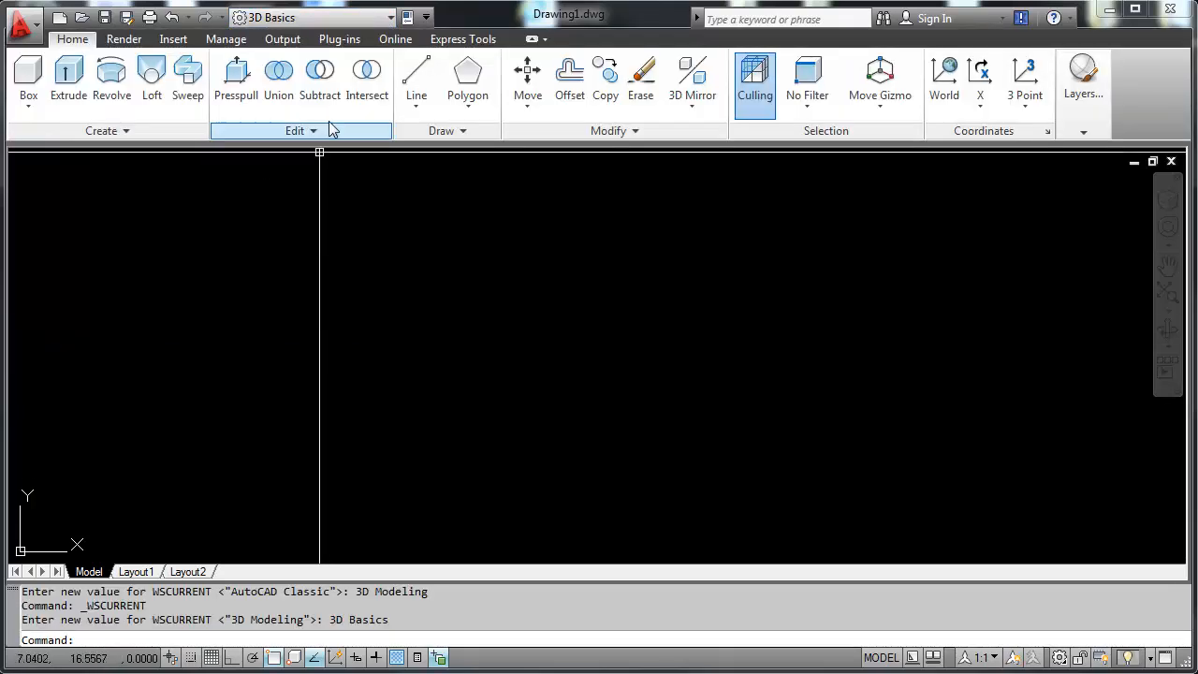
click(390, 18)
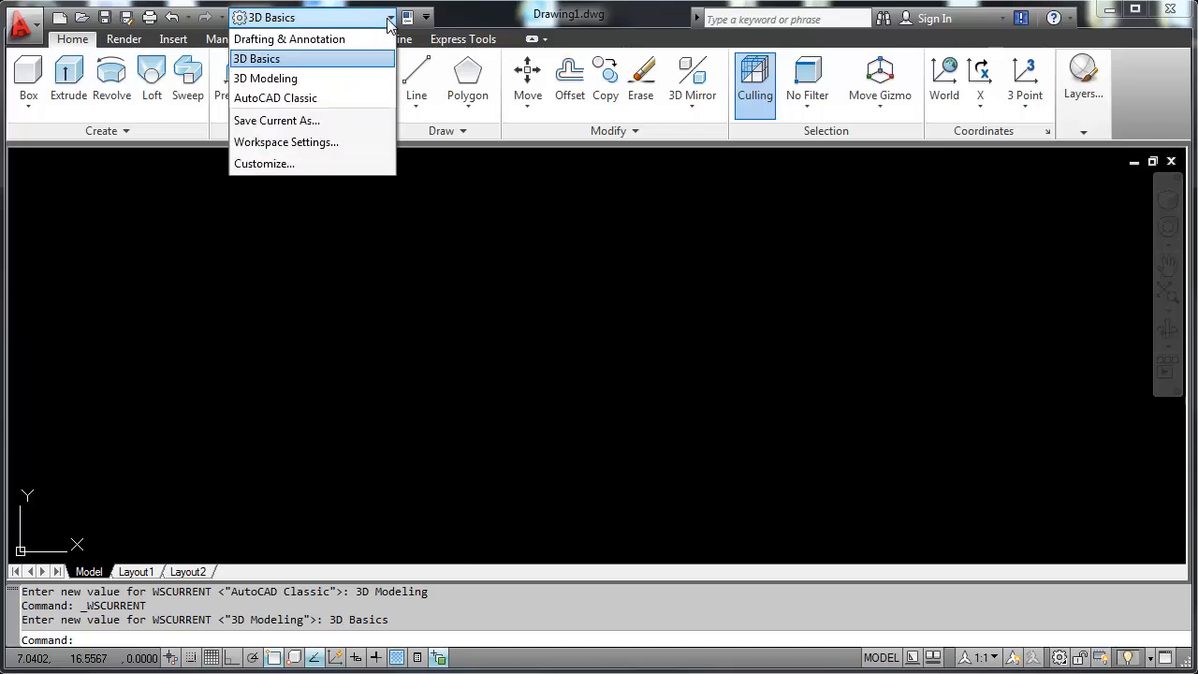
click(335, 41)
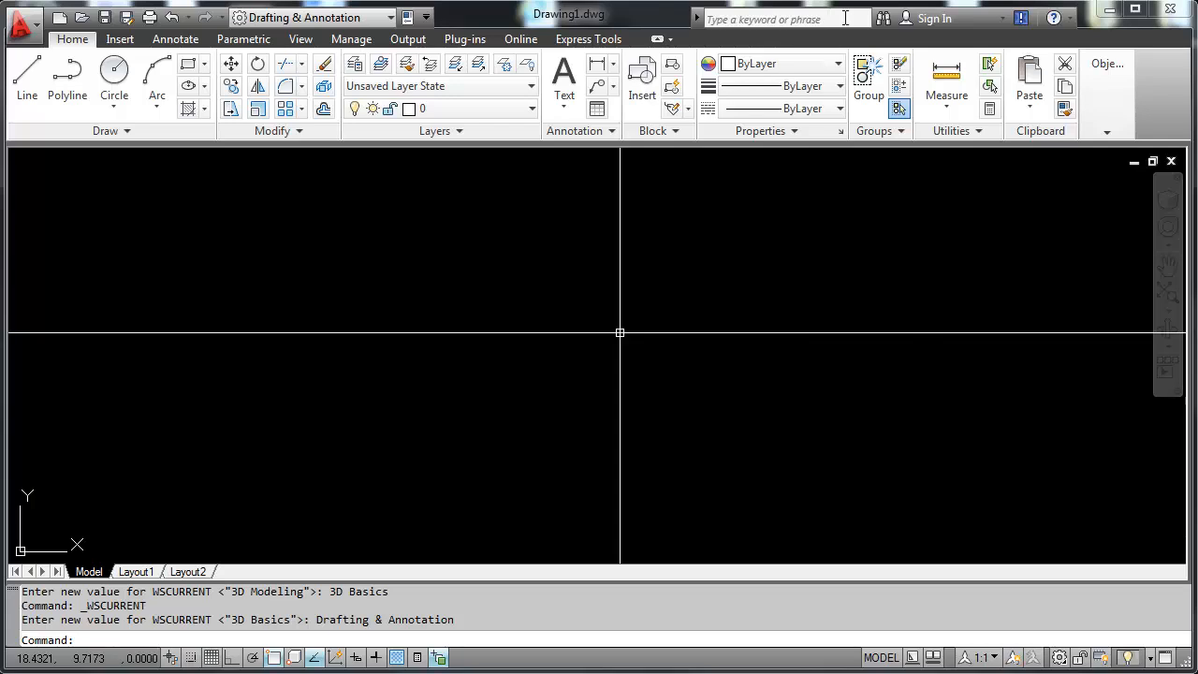
Step: Examine the Home tools including object snaps, the Insert, Parametric and Express Tools sets, and return to the Home tools
click(1054, 18)
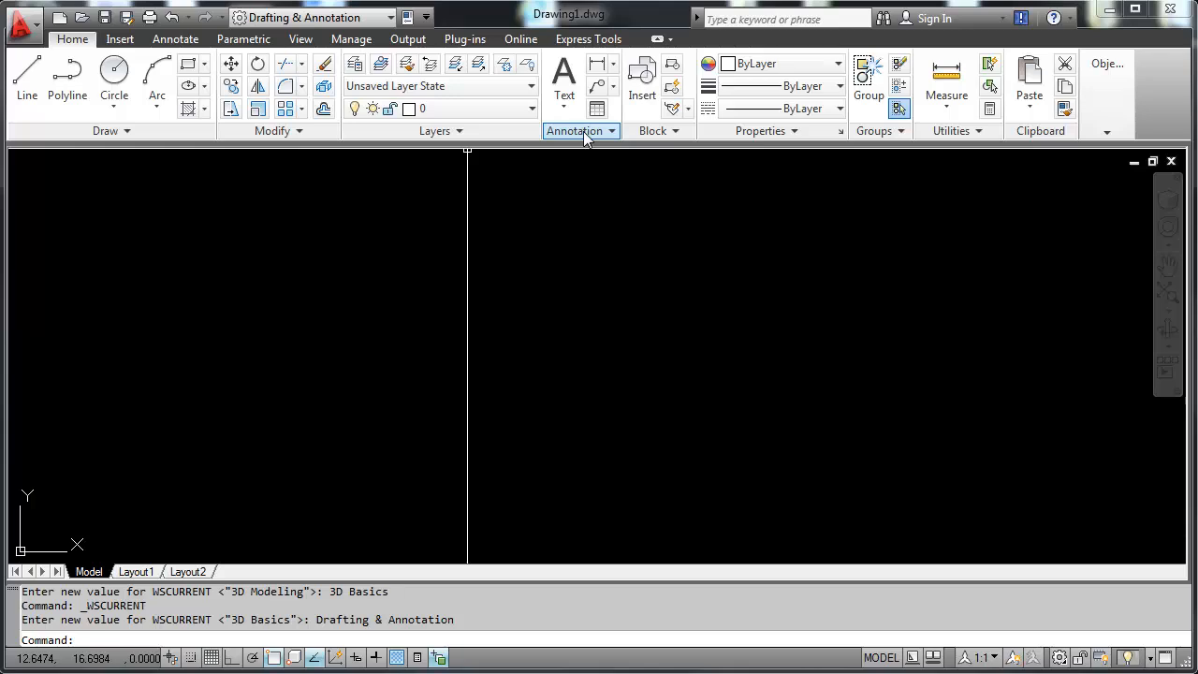
mouse_move(1127, 122)
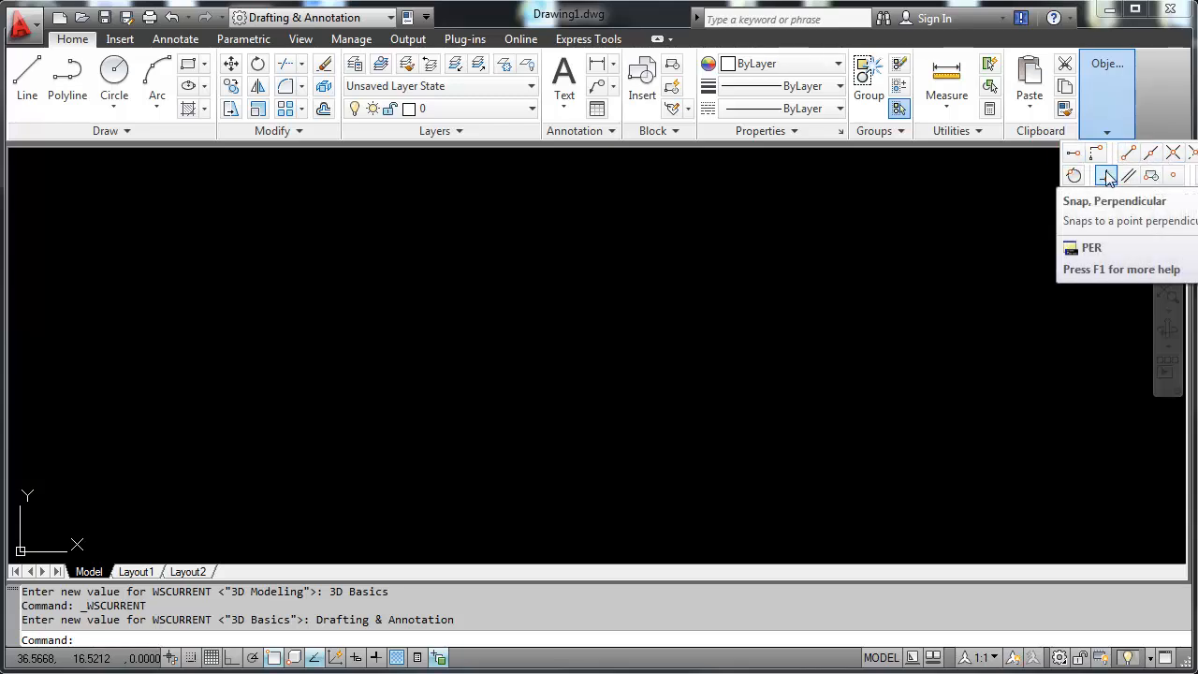
click(120, 40)
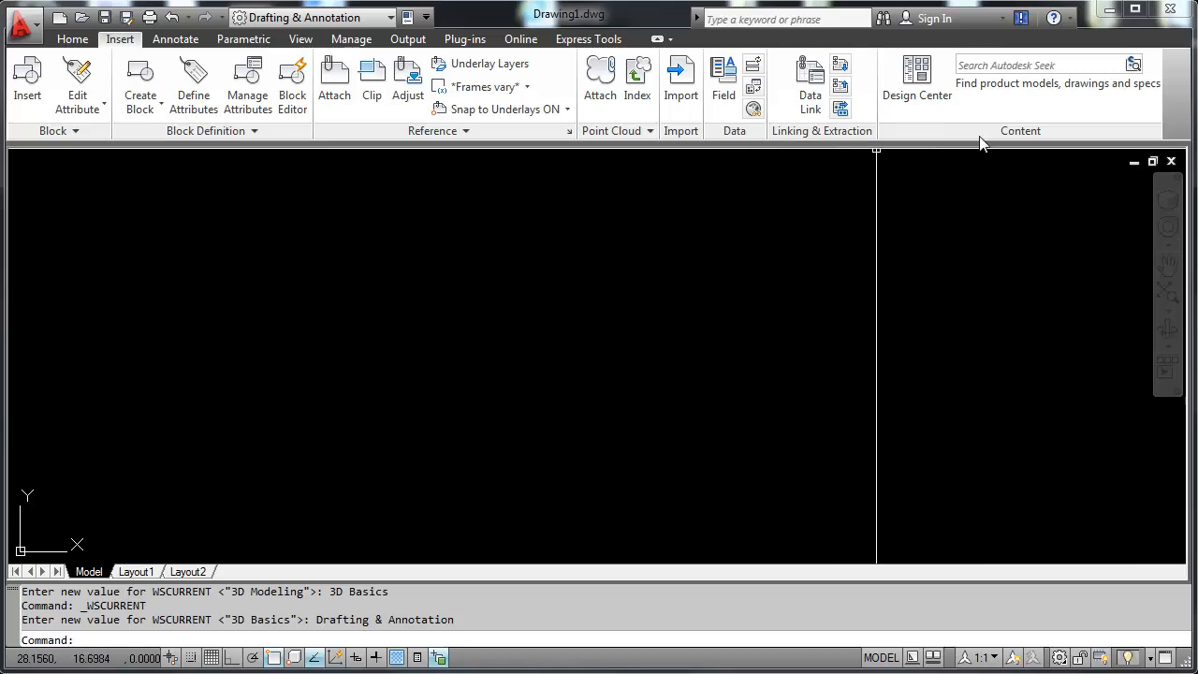
click(229, 41)
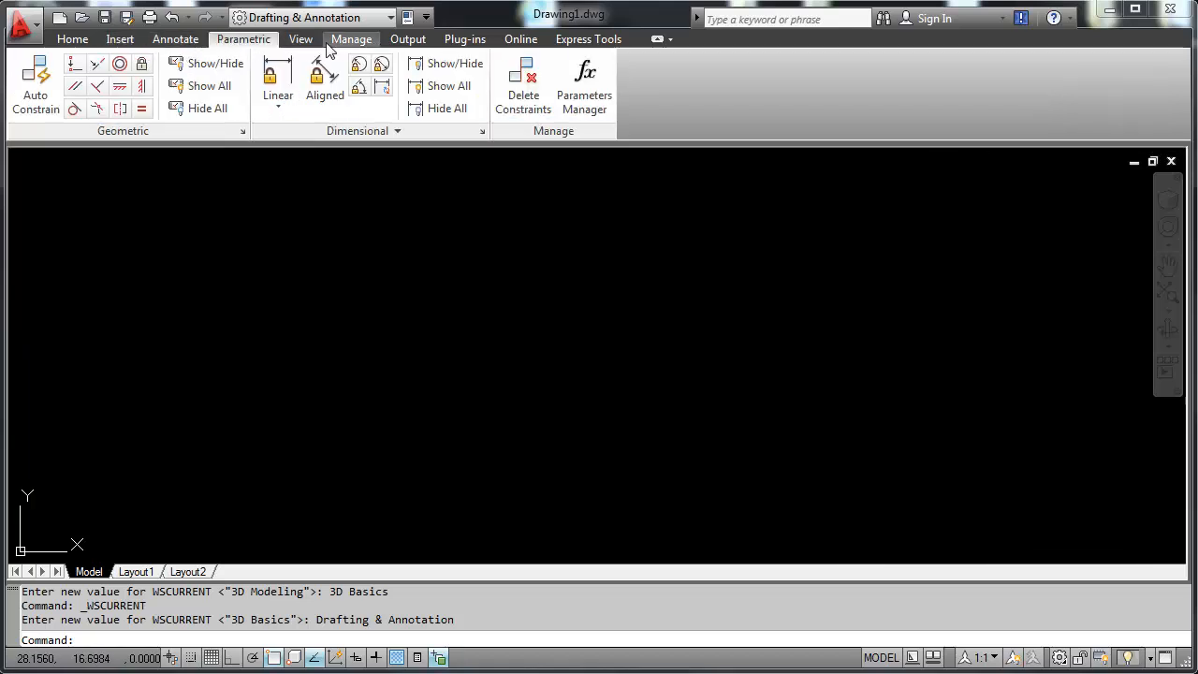
click(588, 40)
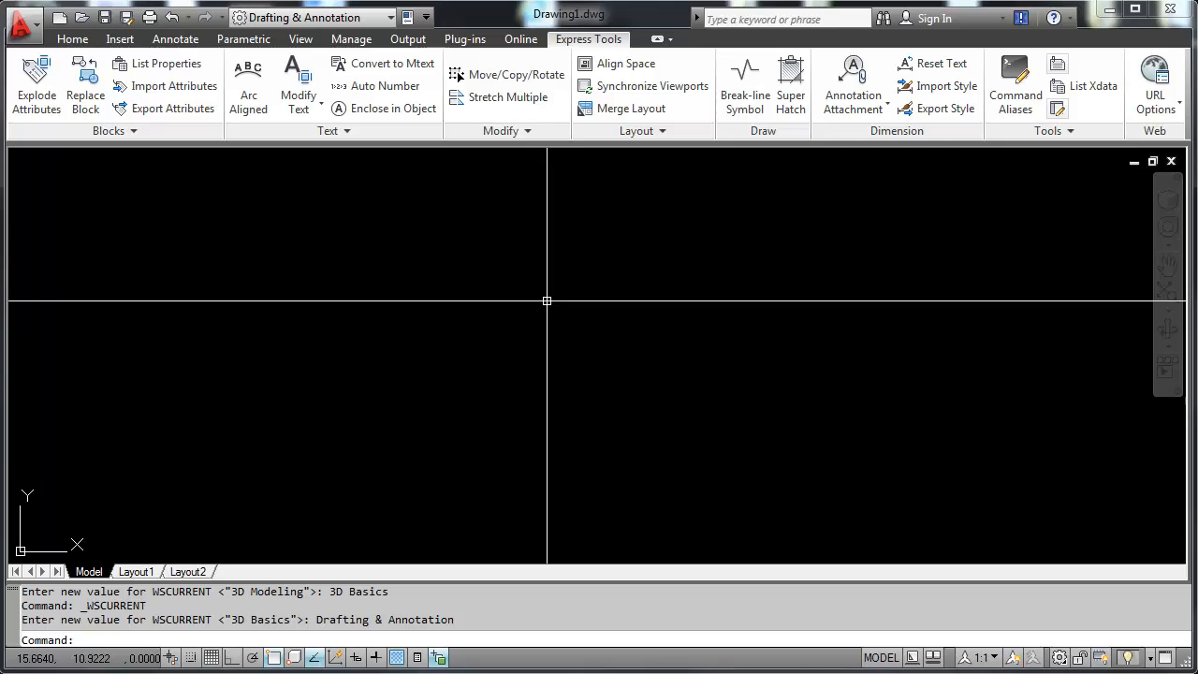
click(73, 40)
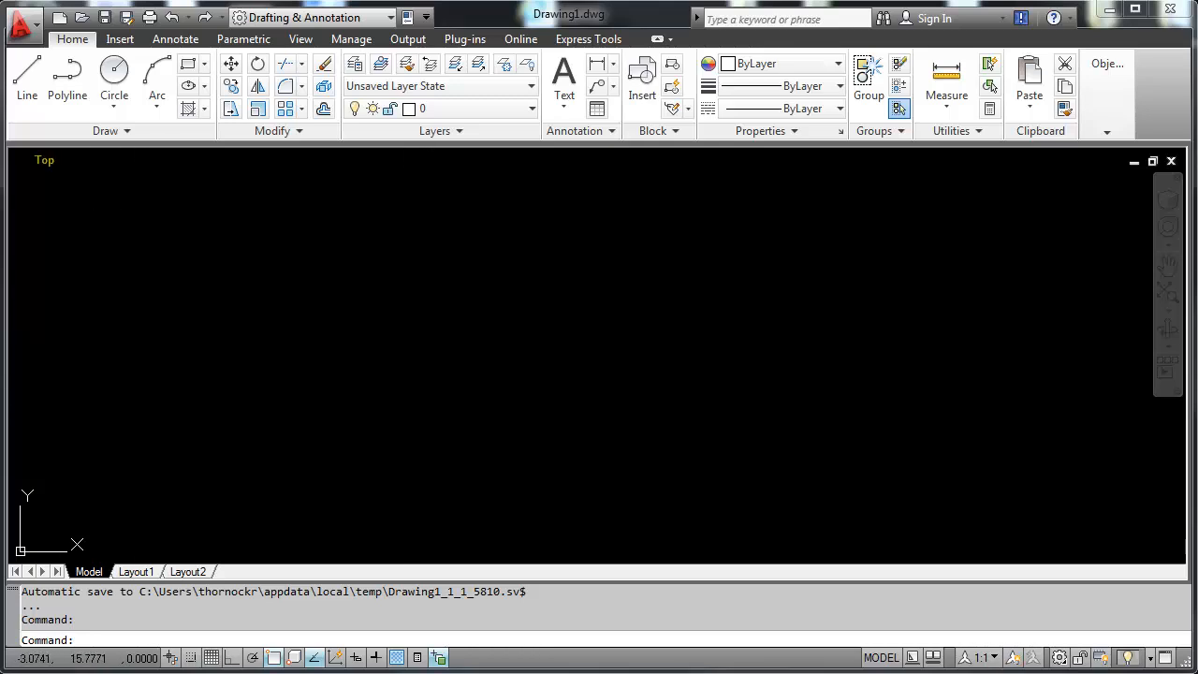
Step: Draw a freehand chain of eight connected, crossing line segments in the middle of model space
click(27, 82)
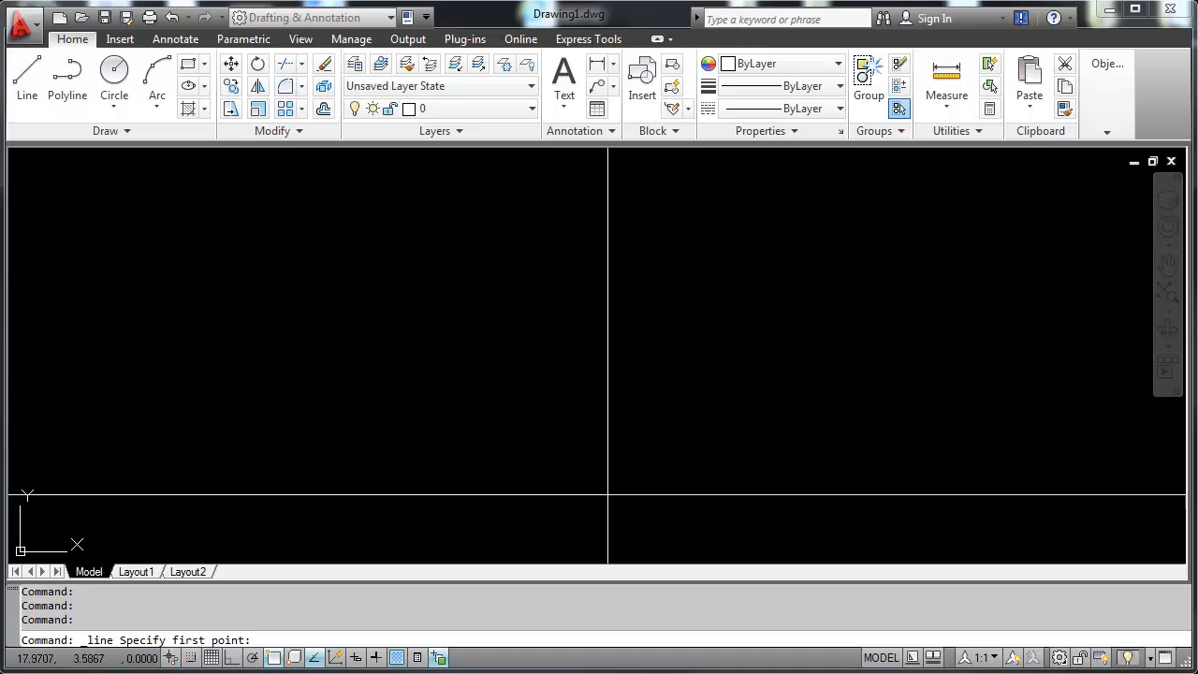
click(384, 444)
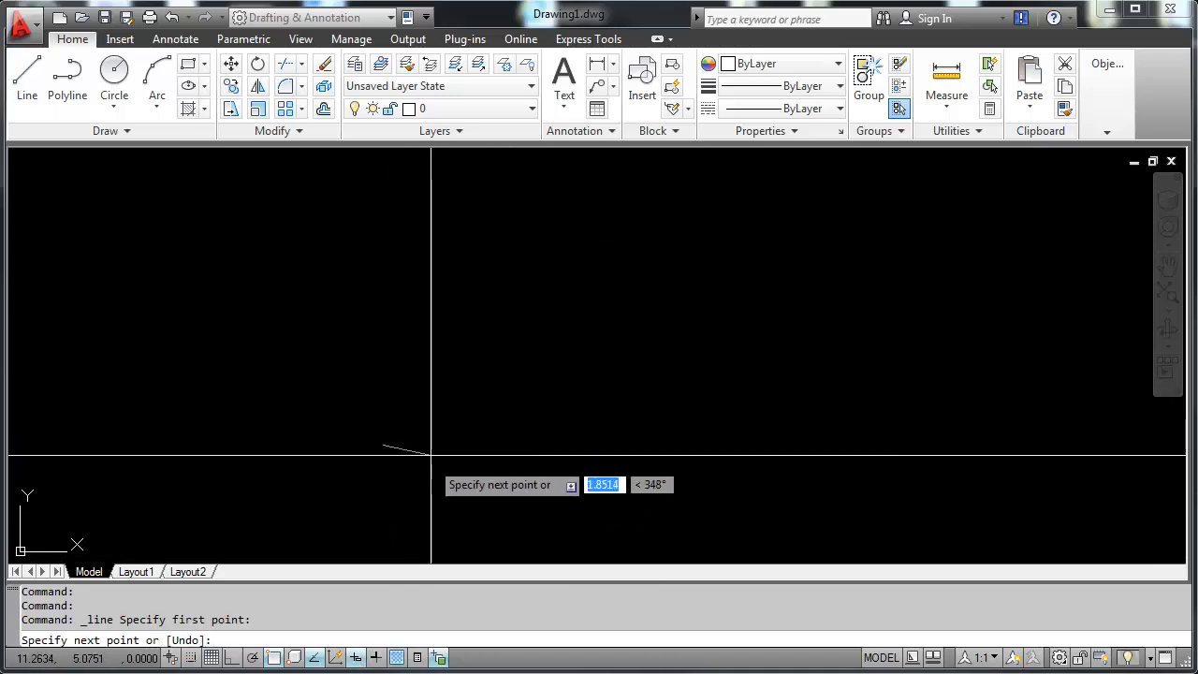
click(496, 353)
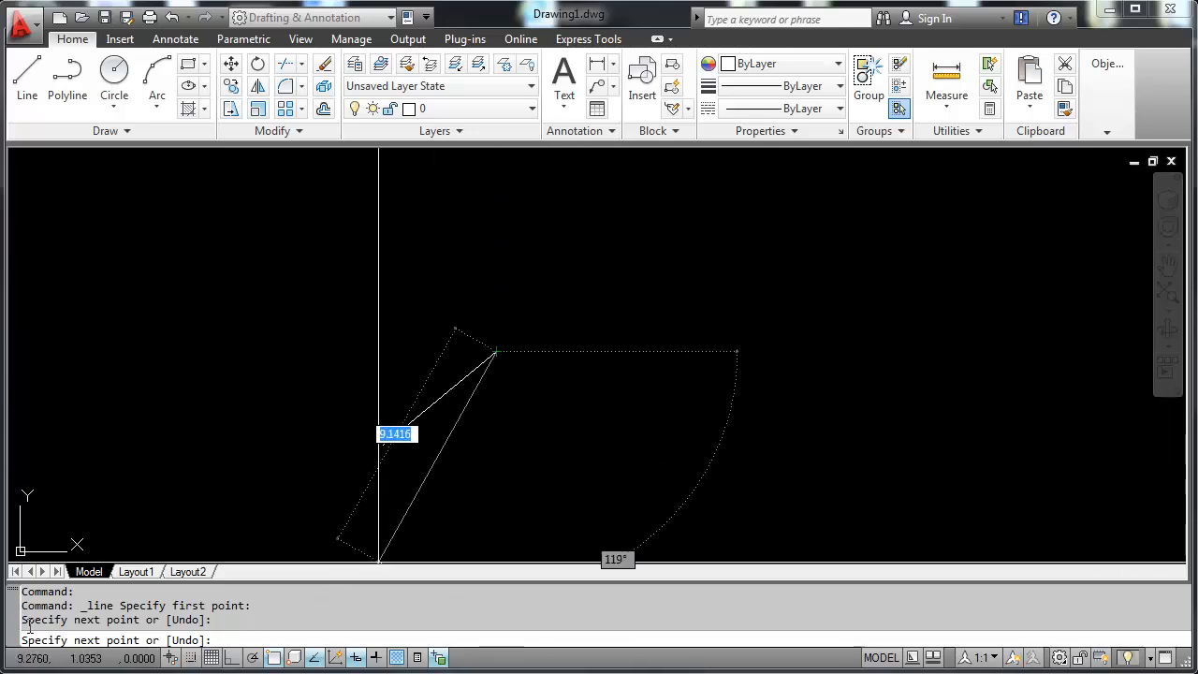
click(640, 386)
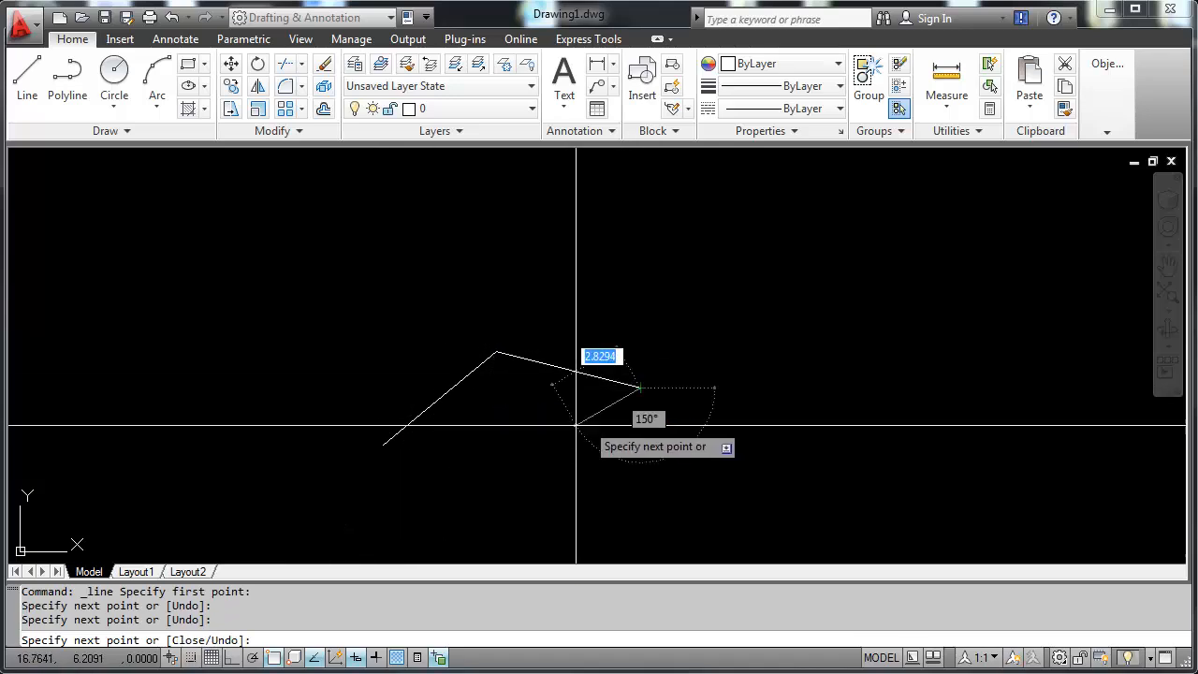
click(468, 447)
click(644, 221)
click(408, 286)
click(593, 454)
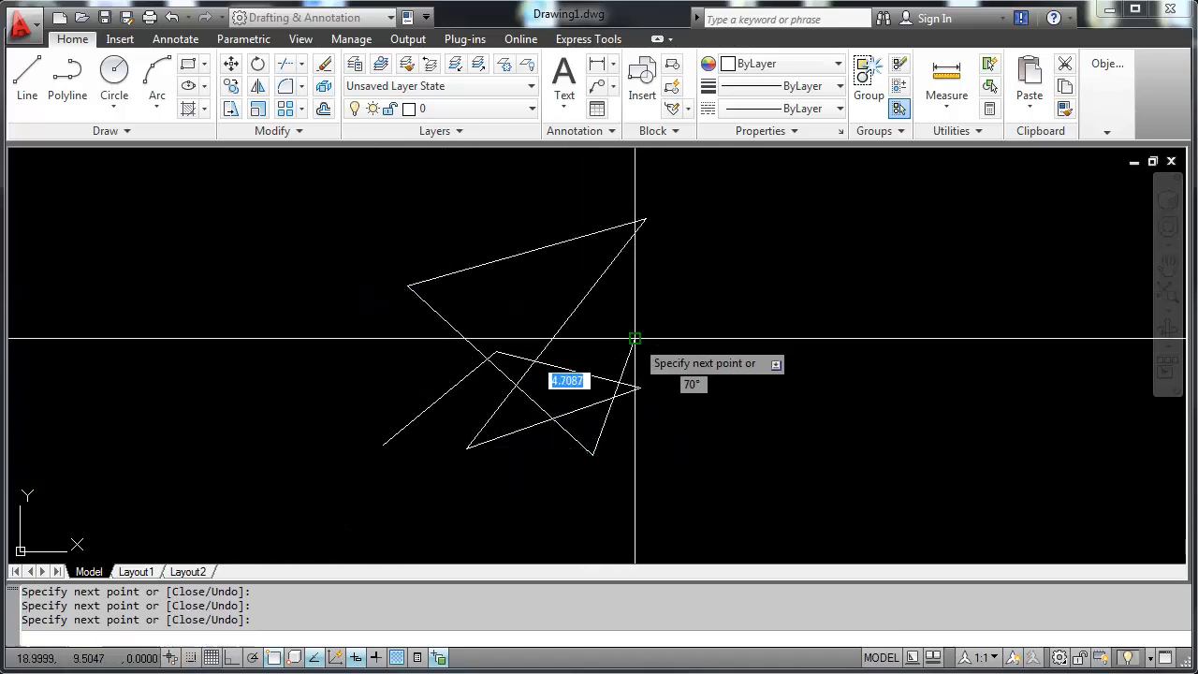
click(634, 338)
click(517, 286)
key(Return)
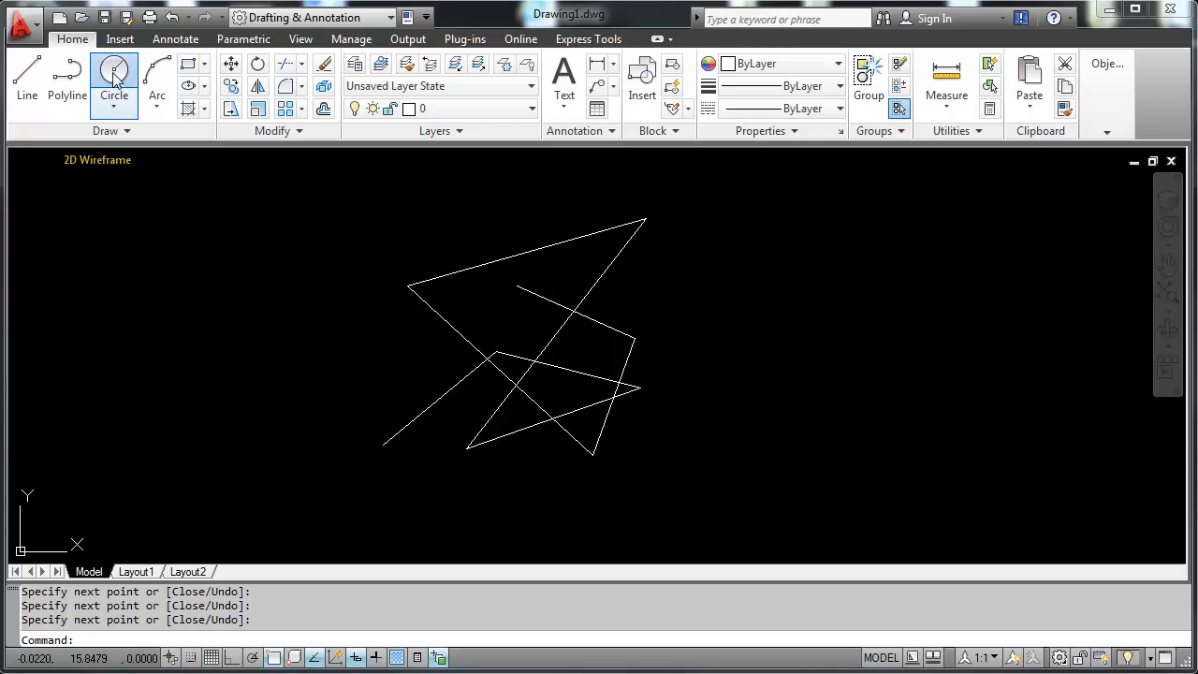
Step: Draw two circles over the crossing lines, the smaller with a radius of about 1.68 and the larger beside it
click(115, 77)
click(460, 305)
click(499, 323)
key(Return)
key(Return)
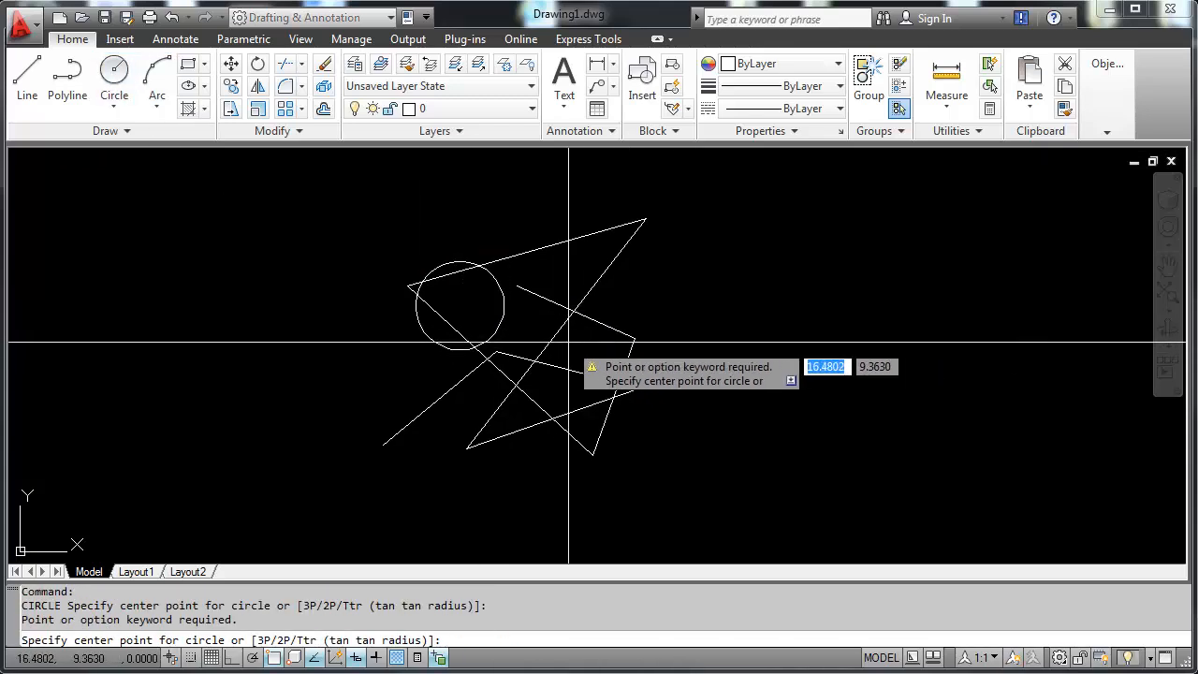
click(568, 343)
click(636, 379)
Step: Zoom in and out on the lines and circles, pan the view, and cancel the repeated Circle command
key(Return)
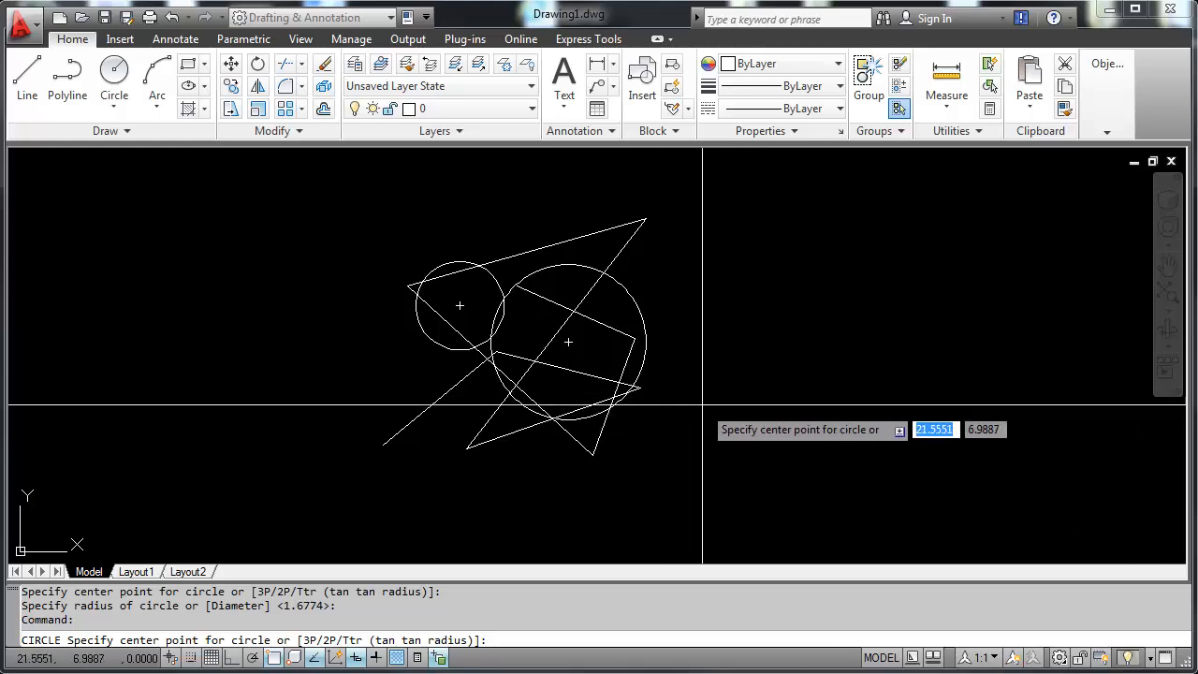
scroll(618, 356, up, 5)
scroll(610, 362, down, 8)
scroll(583, 370, up, 3)
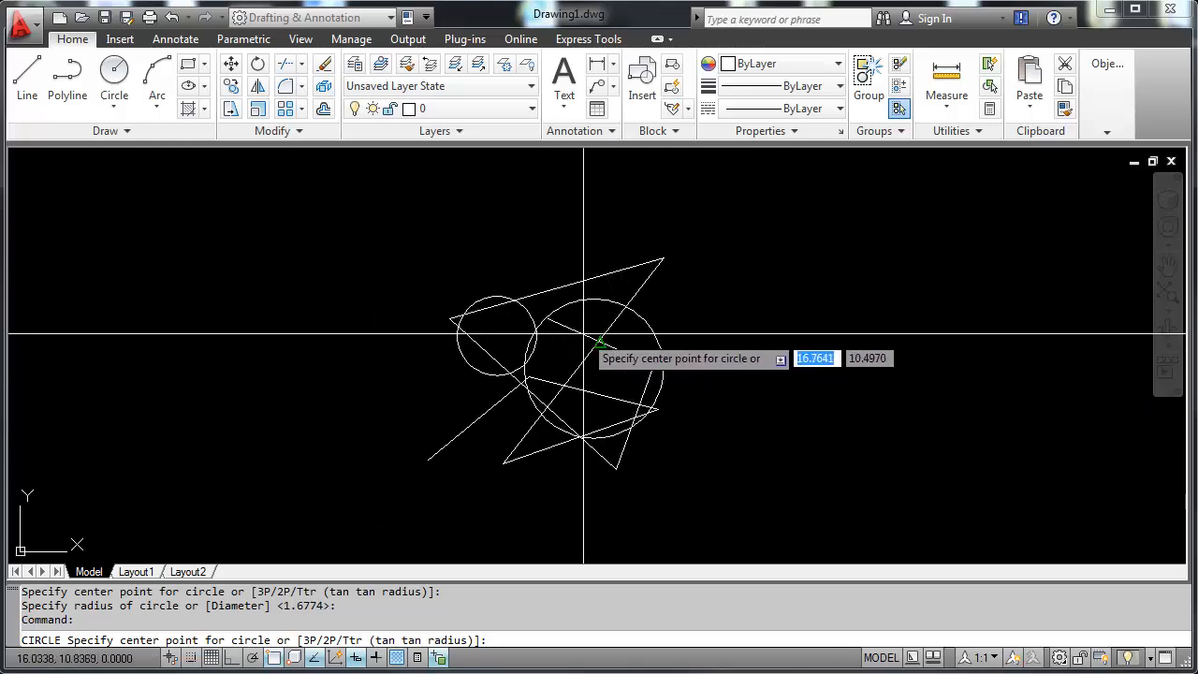
scroll(596, 375, down, 3)
scroll(597, 375, up, 1)
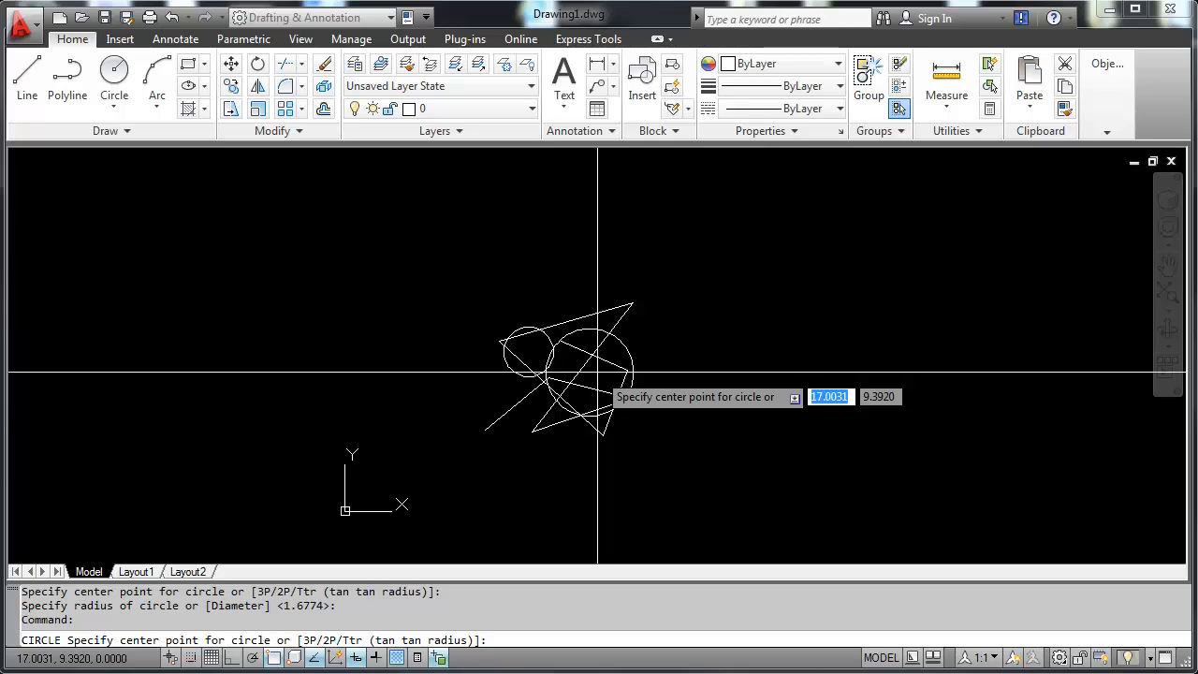
mouse_move(598, 372)
middle_down()
mouse_move(328, 365)
mouse_move(348, 348)
mouse_move(740, 372)
mouse_move(538, 417)
middle_up()
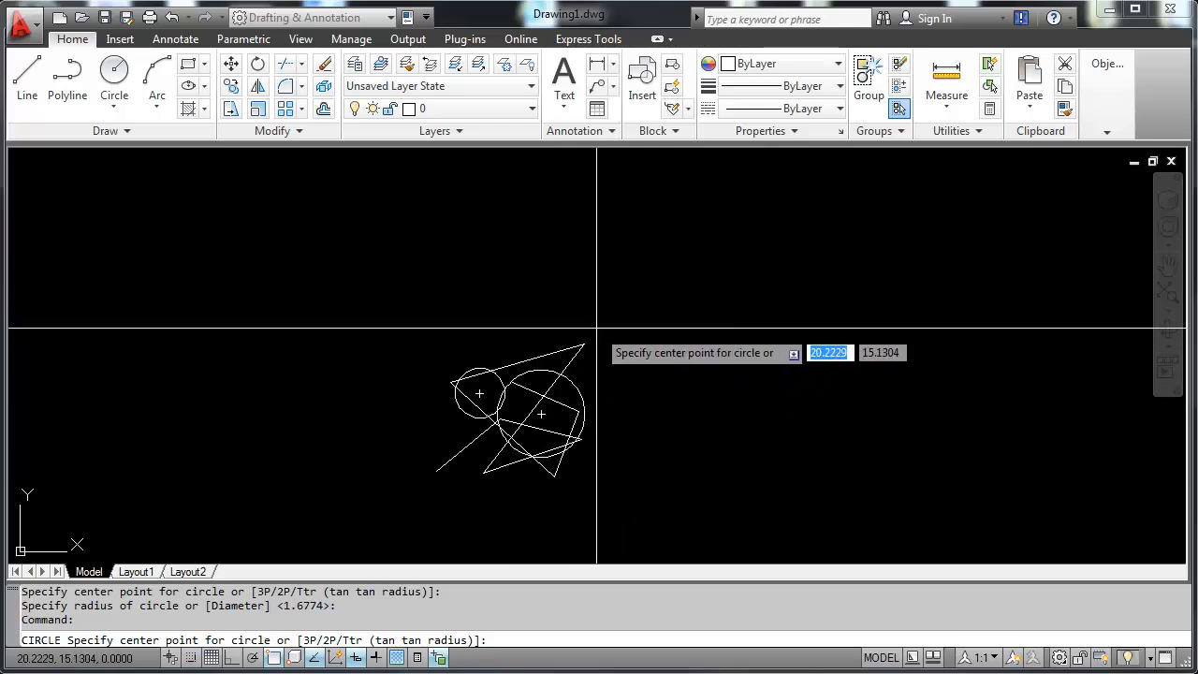
key(Return)
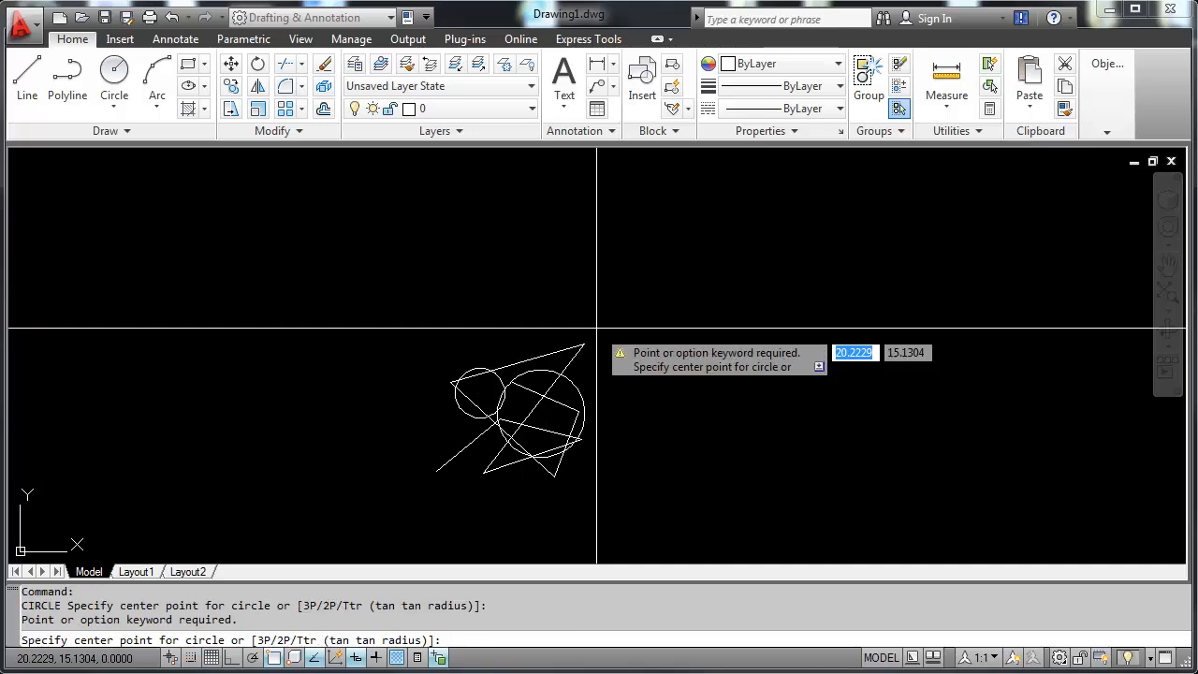
key(Escape)
key(Escape)
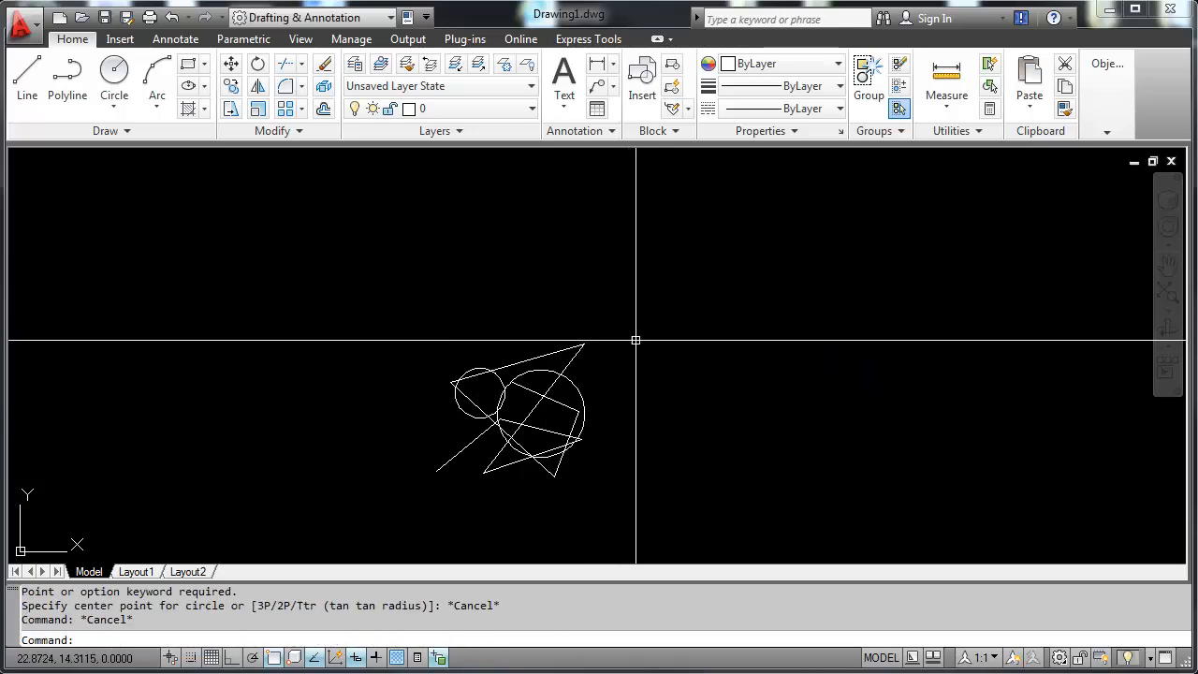
Step: Look through the drawing area's shortcut options, try selection windows over empty space, and cancel the selection
right_click(638, 320)
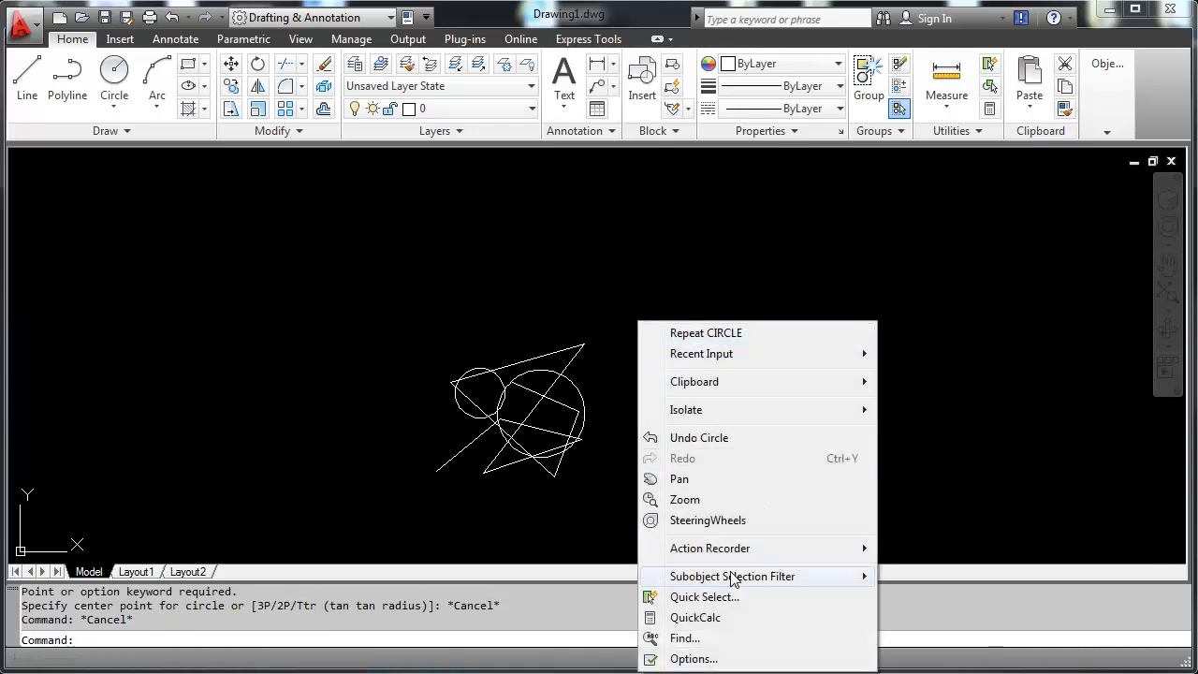
click(609, 232)
click(417, 297)
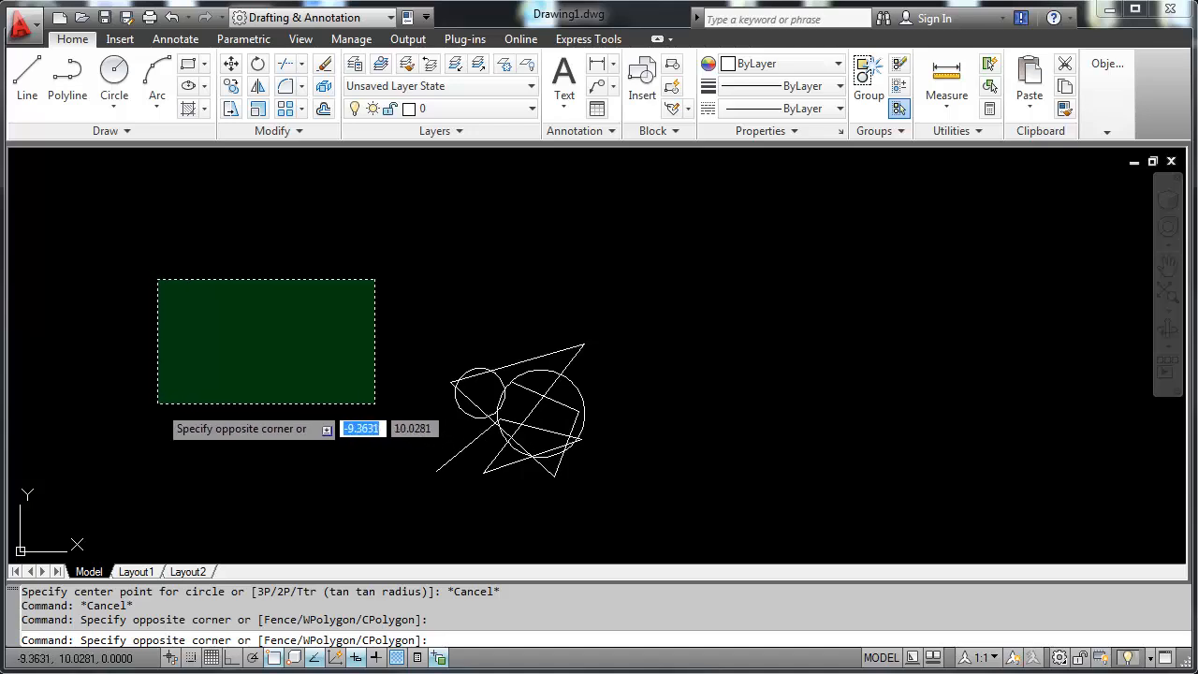
key(Escape)
key(Escape)
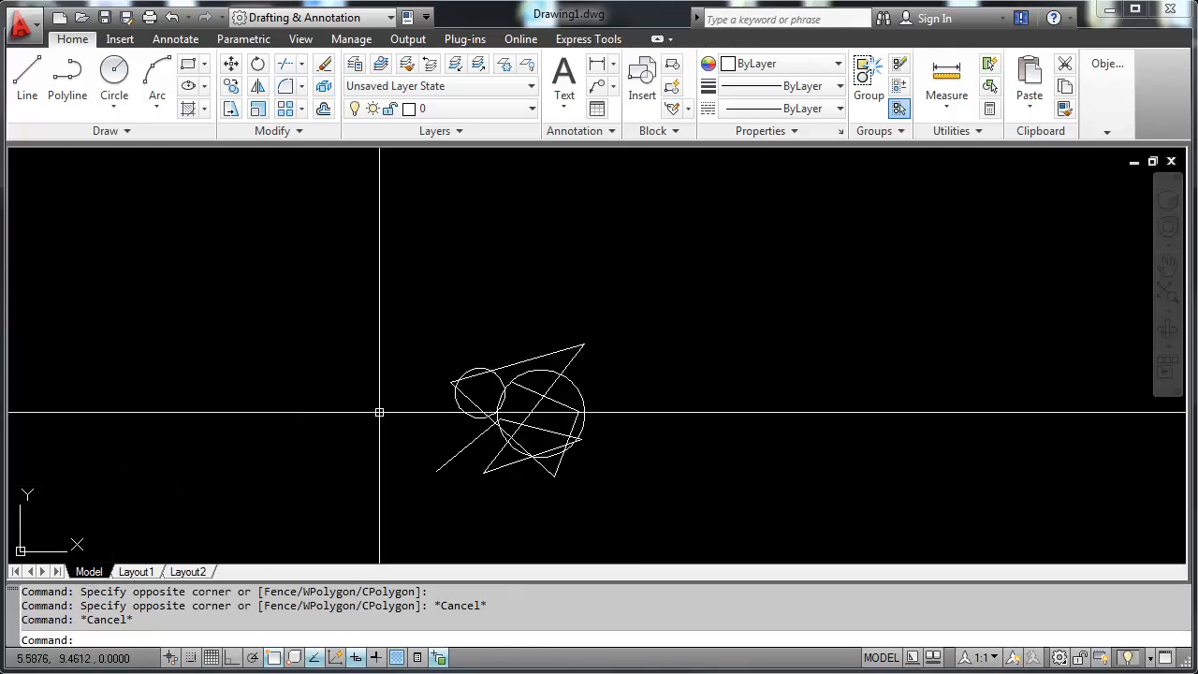
Step: Erase the existing viewport from Layout1, check the drawing in model space, and return to Layout1
click(143, 573)
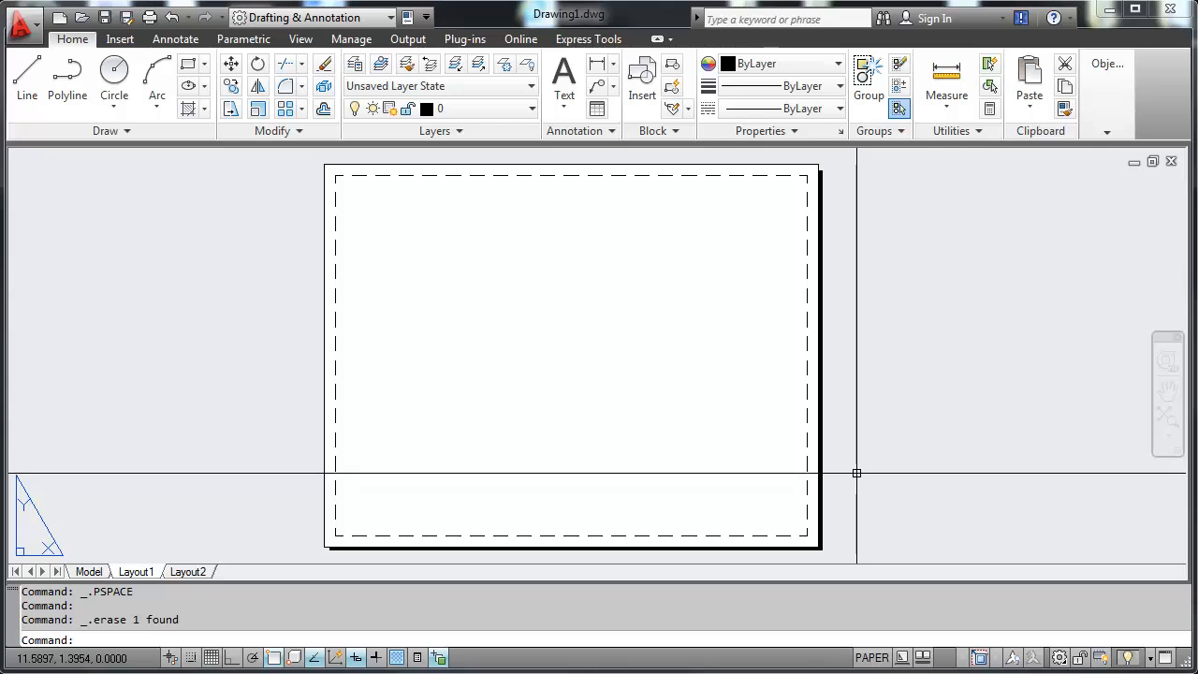
click(89, 571)
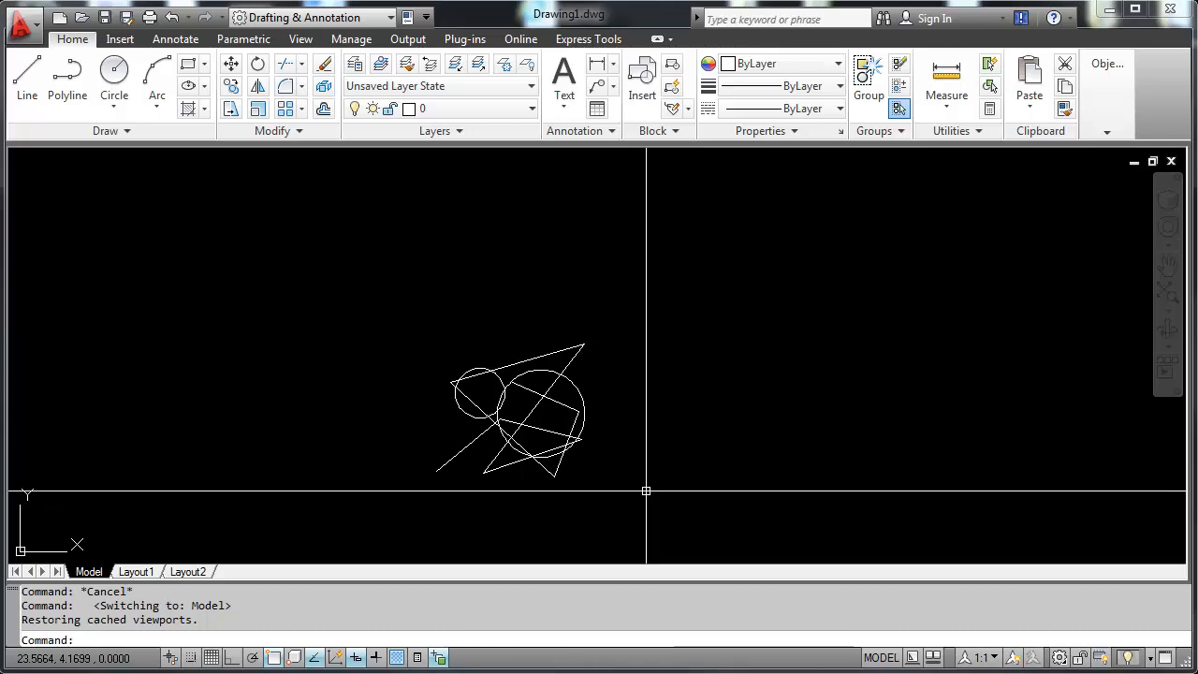
click(136, 572)
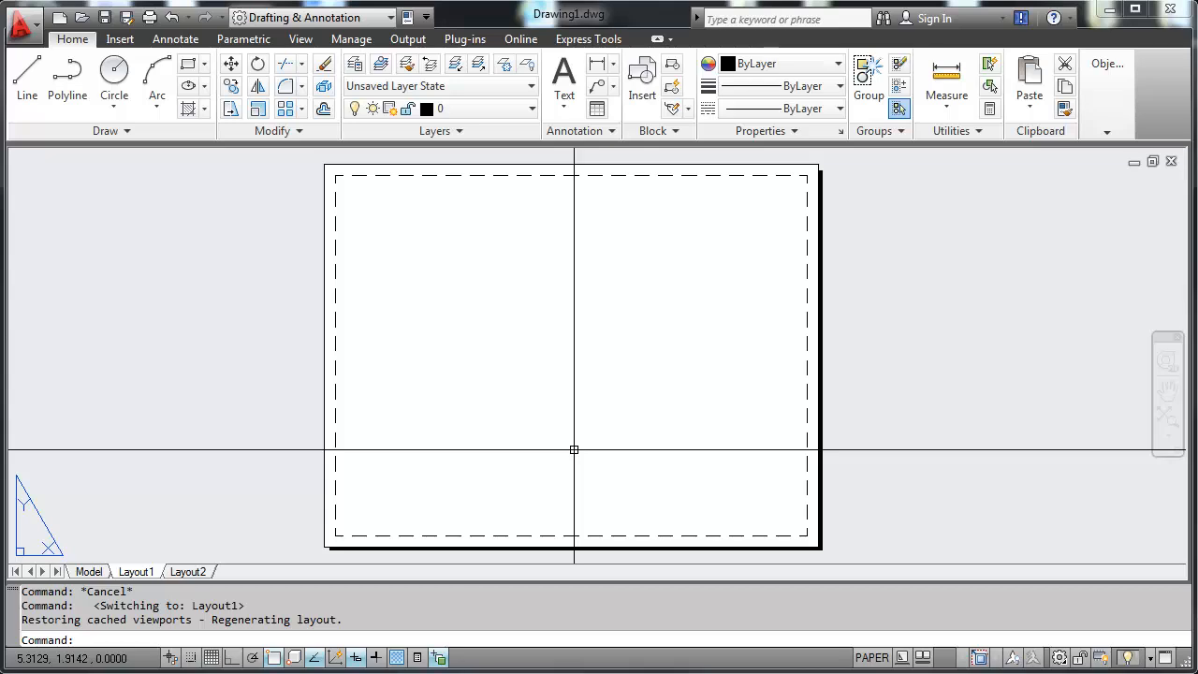
Step: Create a rectangular viewport with MVIEW inside Layout1's printable area, covering most of the sheet
text(v)
key(Return)
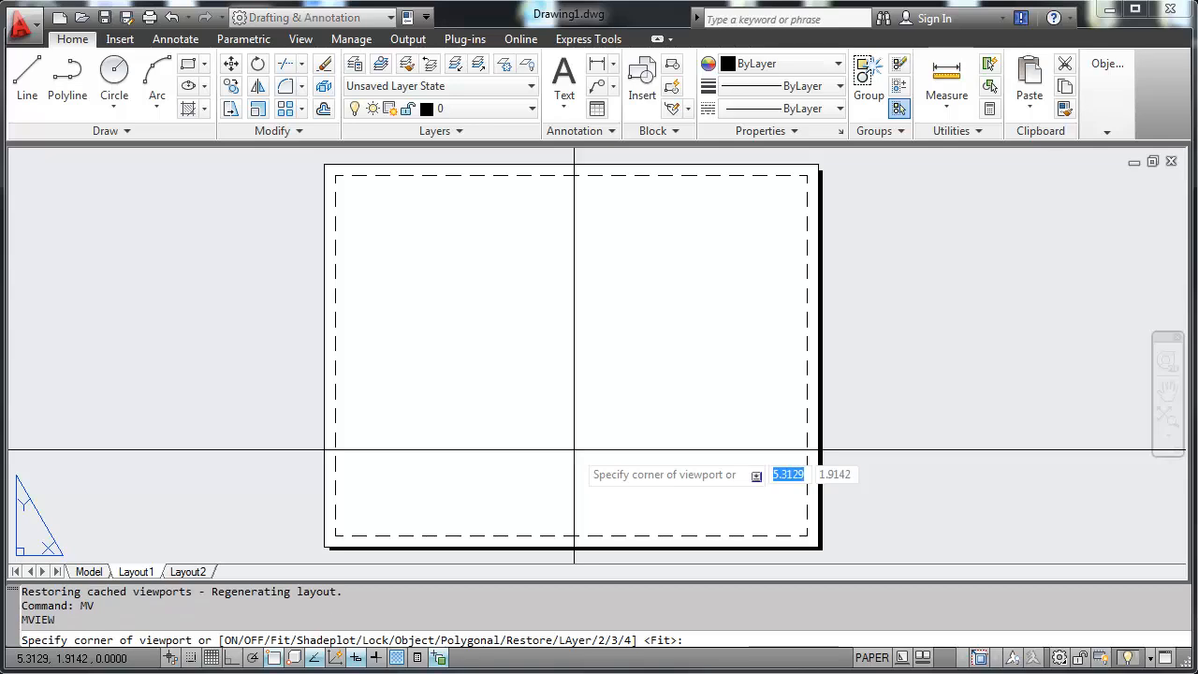
click(398, 484)
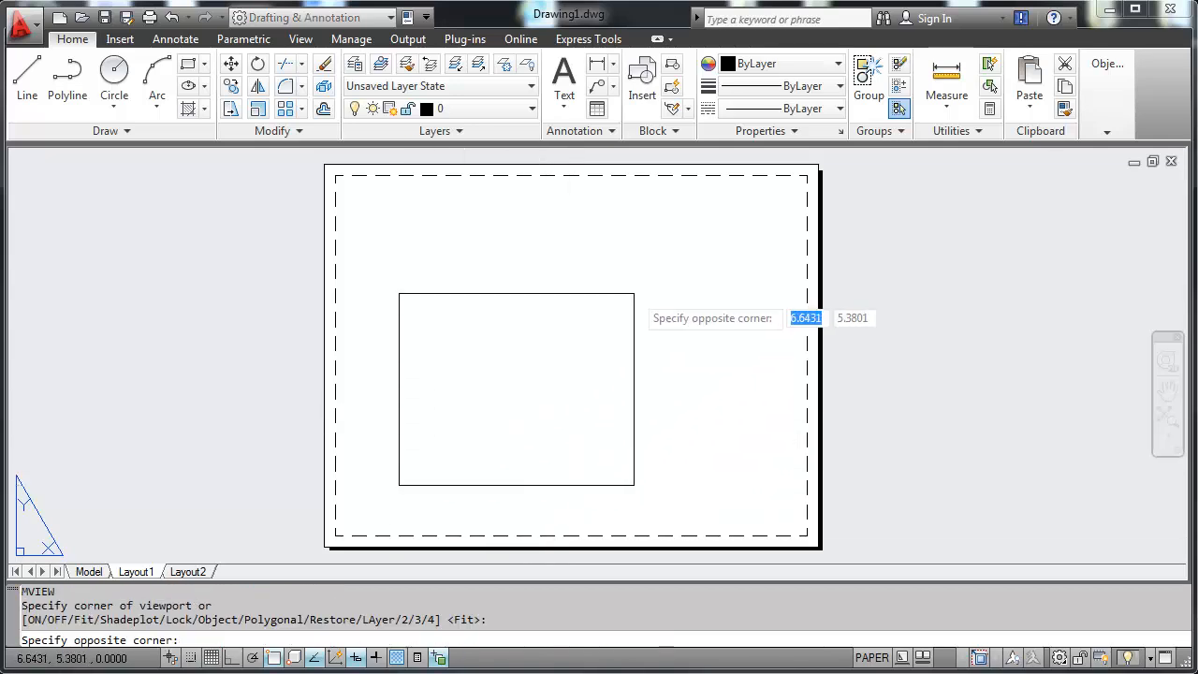
click(751, 223)
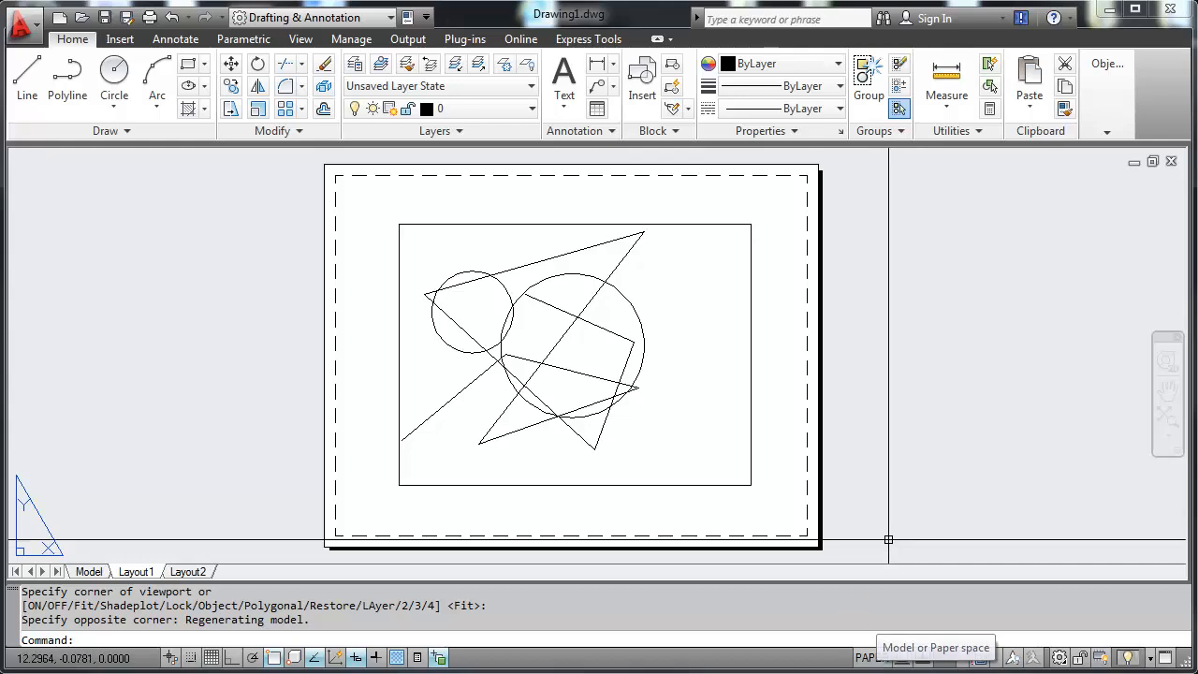
Step: Activate model space inside Layout1's viewport, zoom the geometry out and pan it toward the viewport's centre
double_click(679, 406)
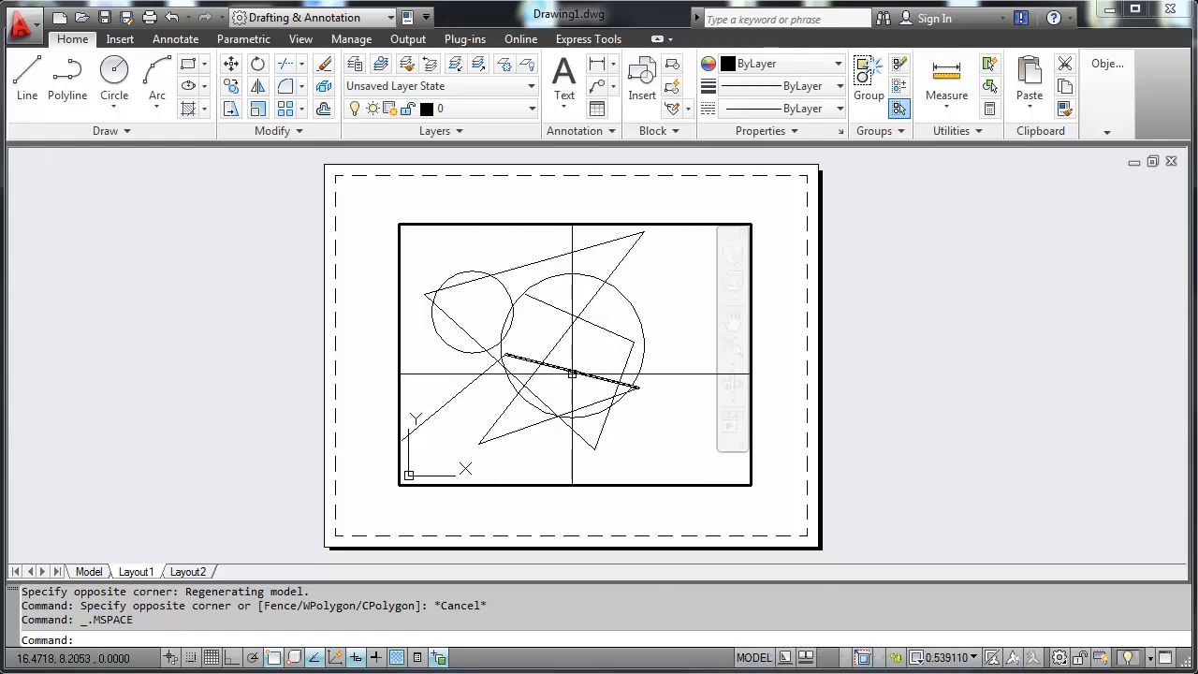
scroll(572, 374, up, 3)
scroll(572, 374, down, 6)
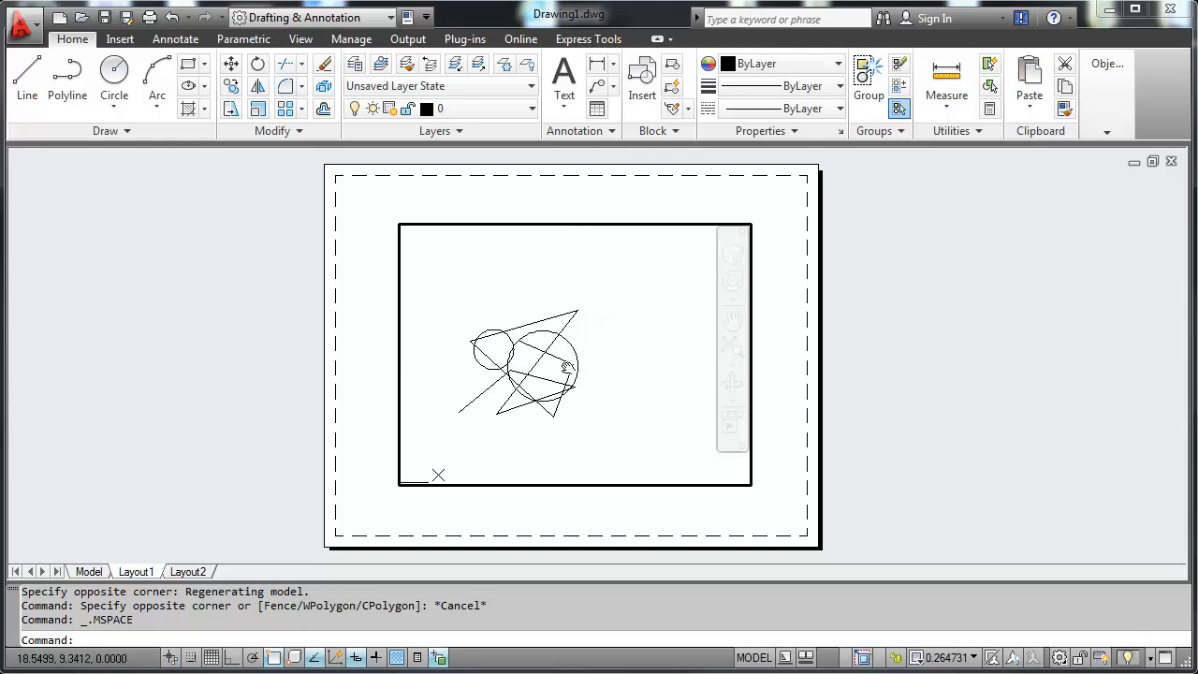
mouse_move(565, 368)
middle_down()
mouse_move(552, 395)
mouse_move(645, 394)
mouse_move(591, 341)
mouse_move(600, 353)
middle_up()
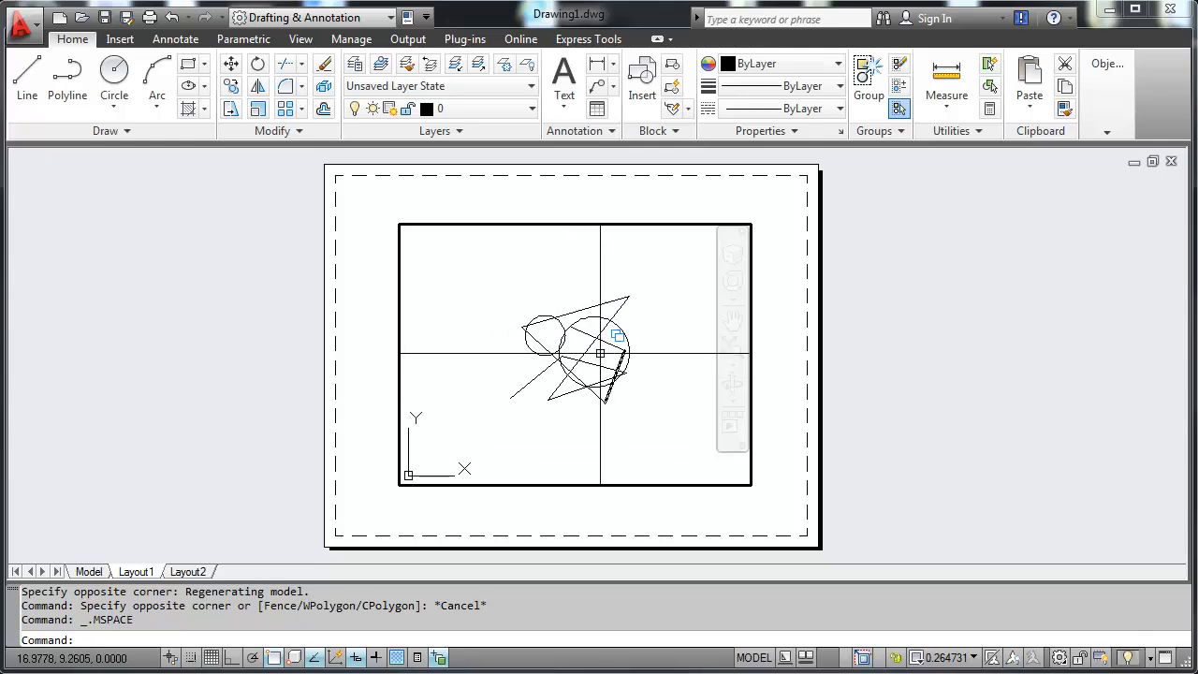
Step: Try the 1:1 scale on the active viewport, set it to 1:2, and recentre the geometry within the viewport
click(972, 658)
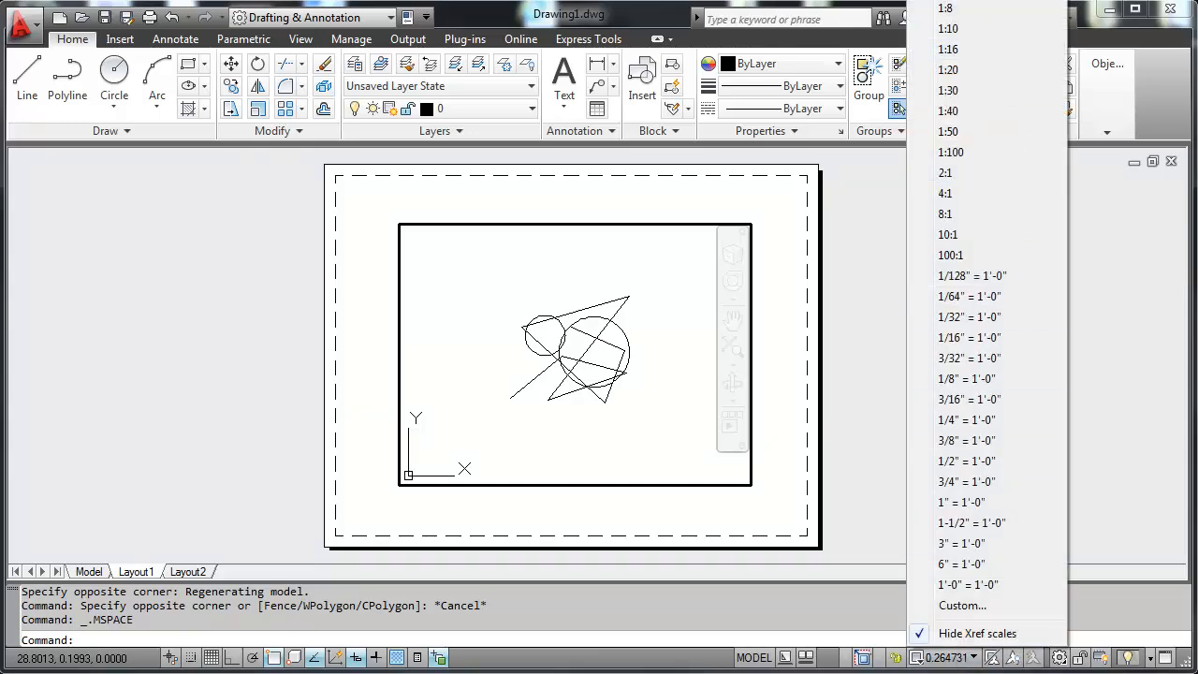
click(945, 1)
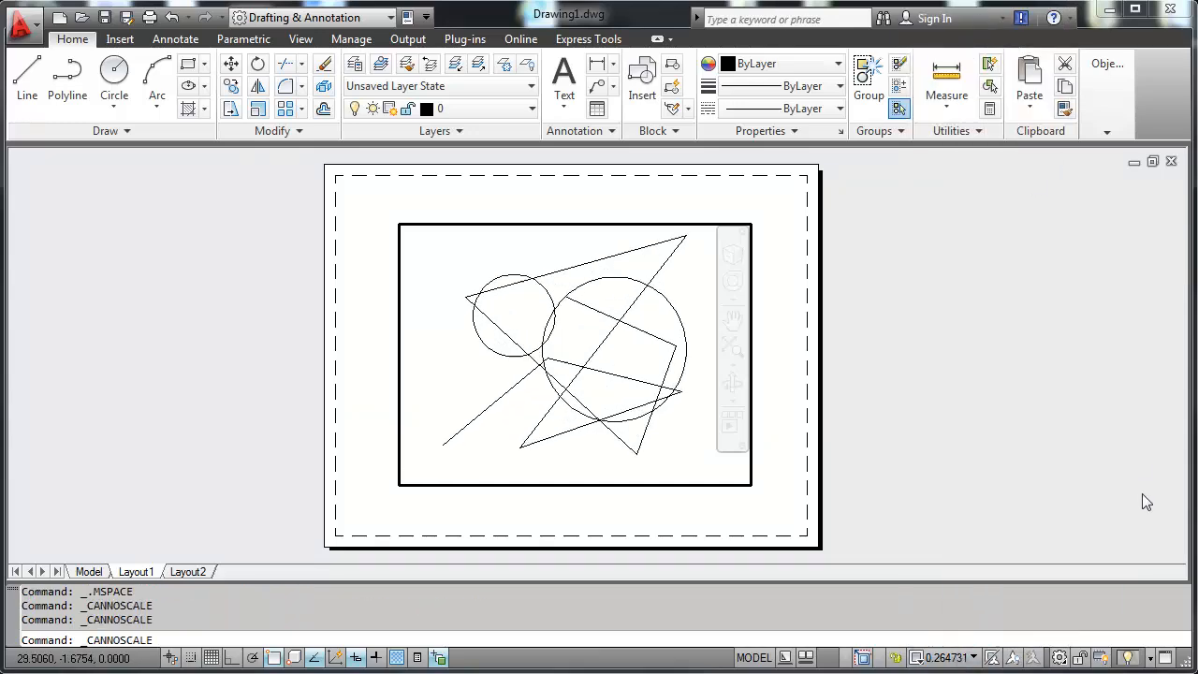
click(962, 660)
click(975, 1)
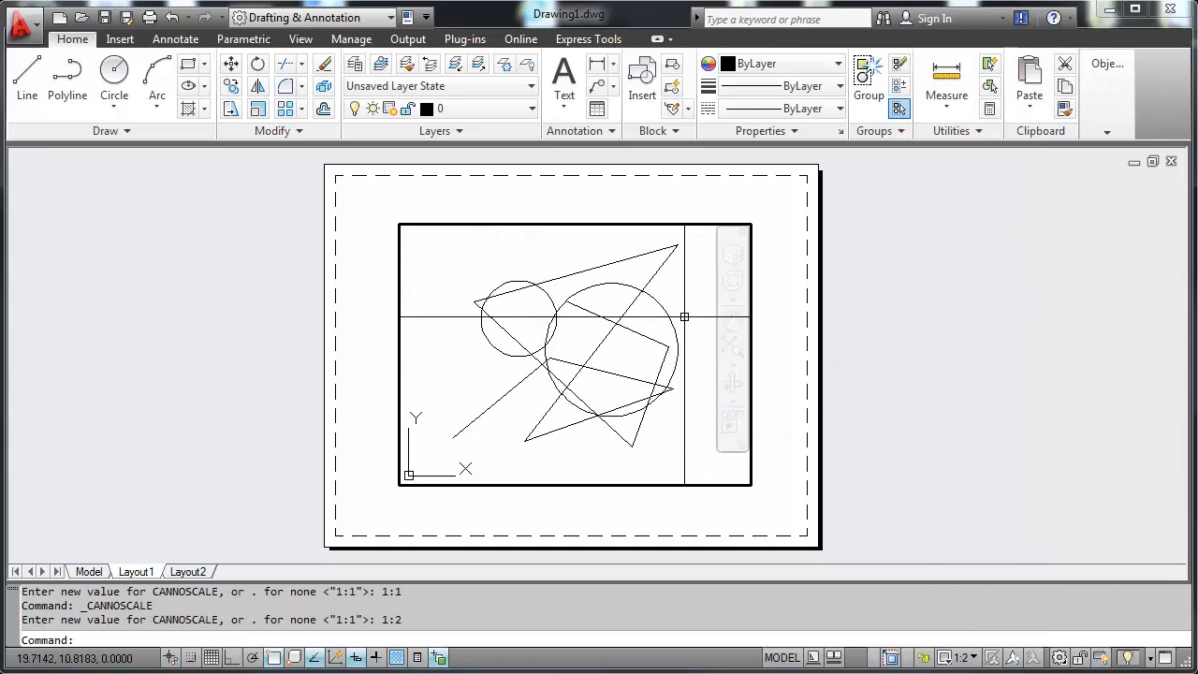
middle_drag(687, 314, 660, 331)
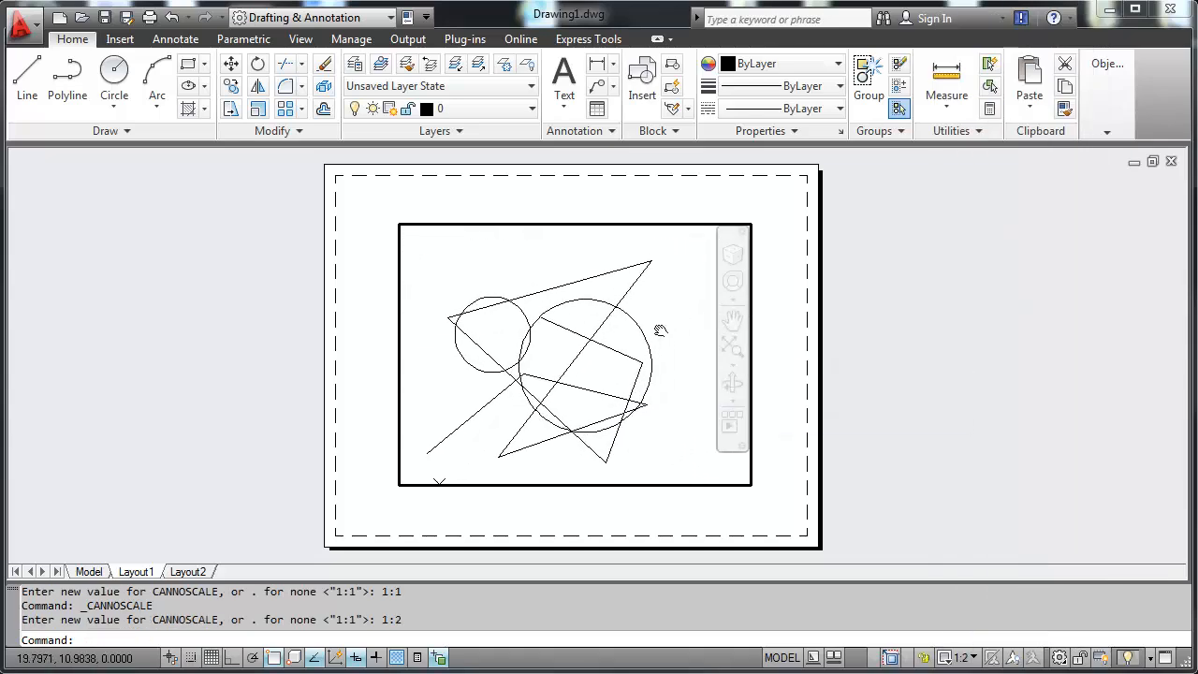
click(961, 658)
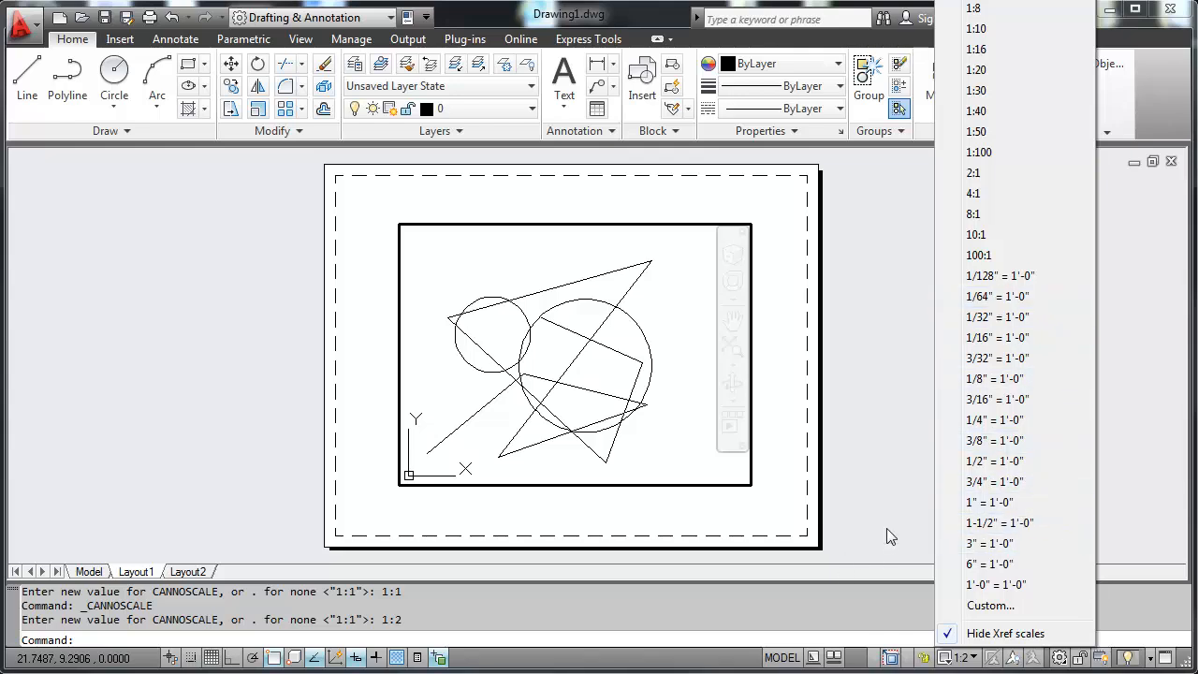
click(886, 492)
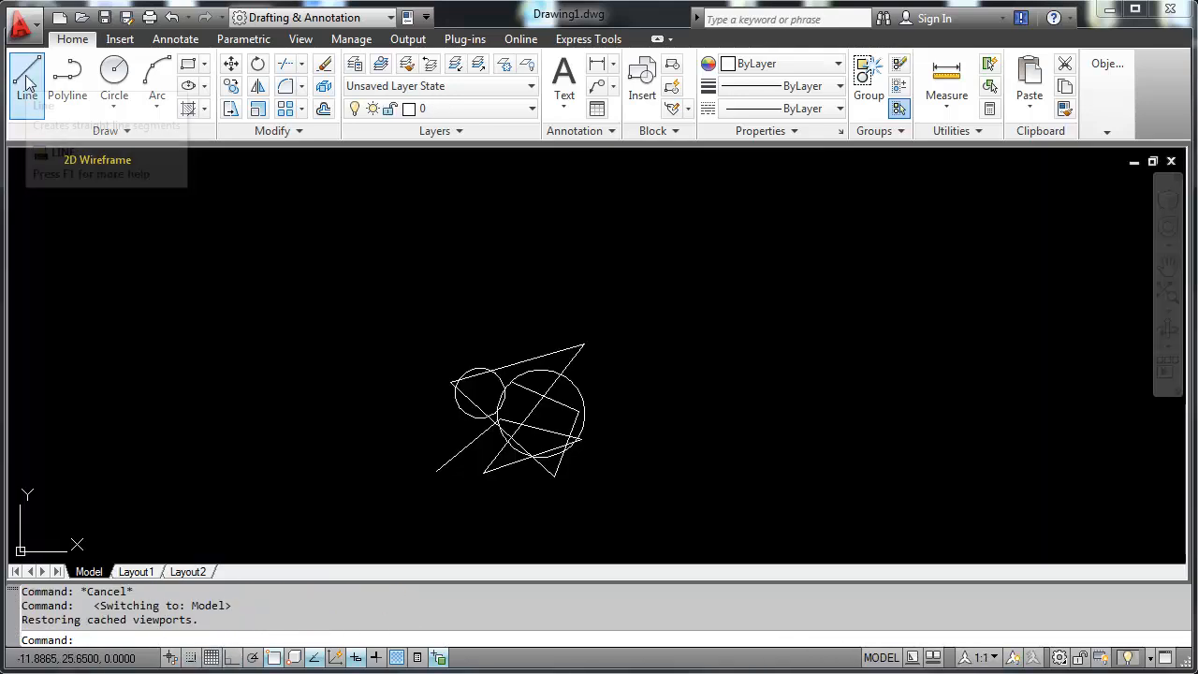
Step: In model space, start Line and Move in turn to read their command-line prompts, and end both without editing anything
click(26, 81)
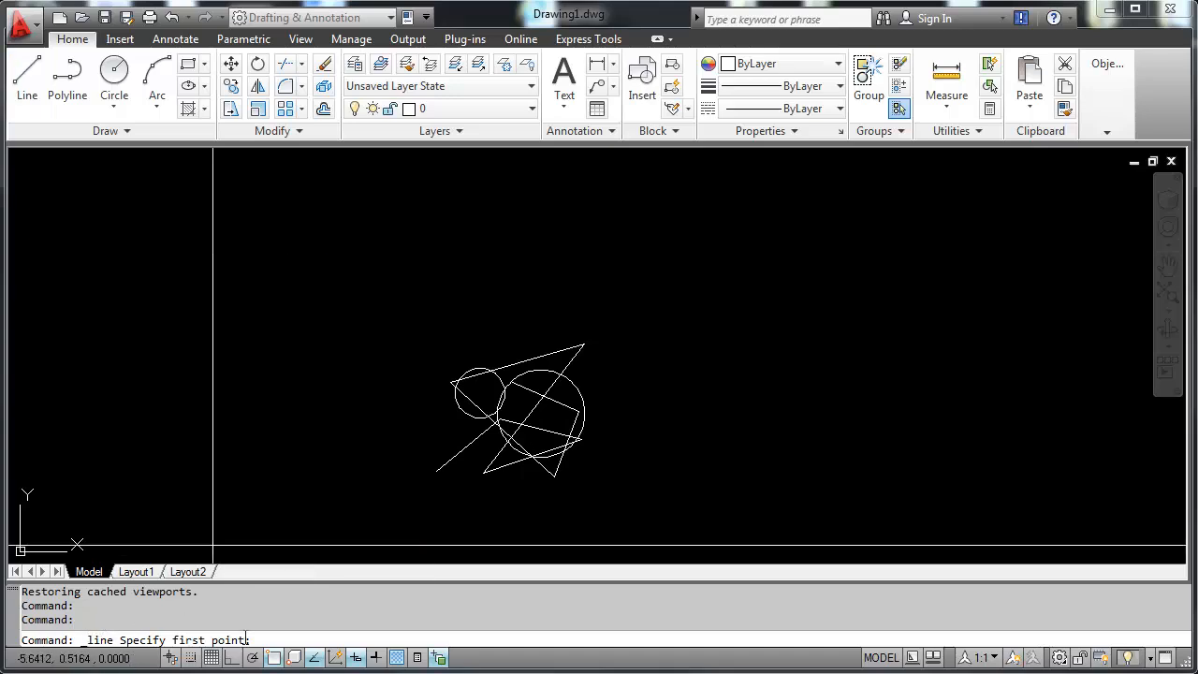
click(231, 63)
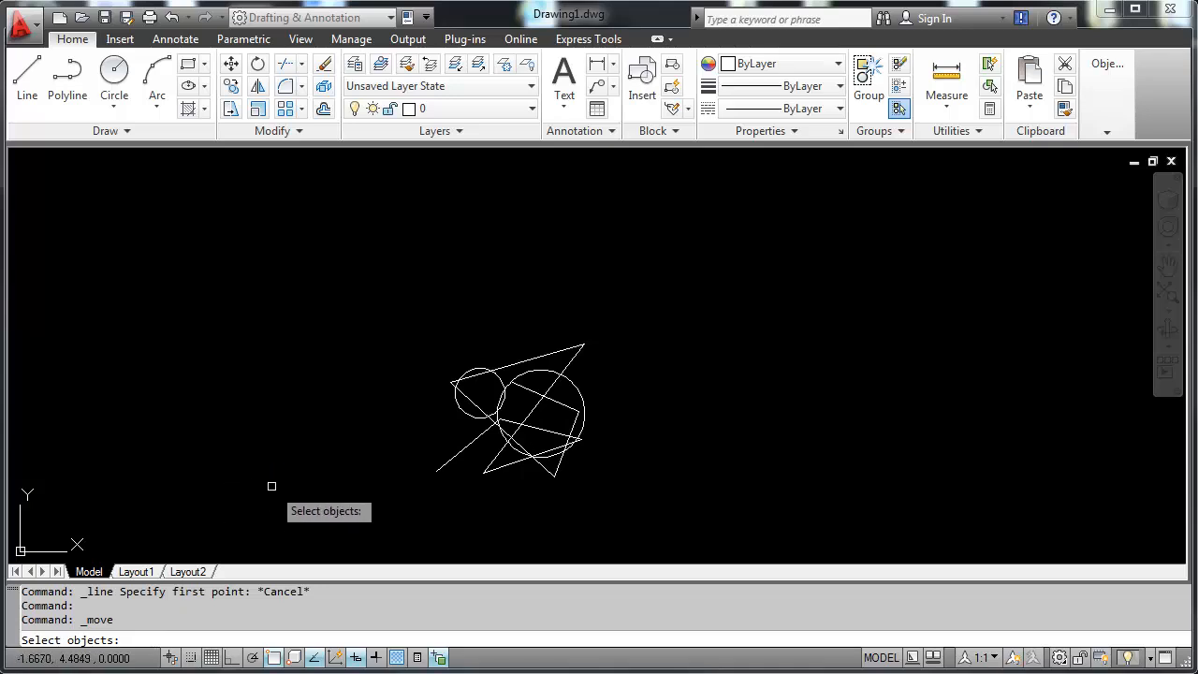
key(Return)
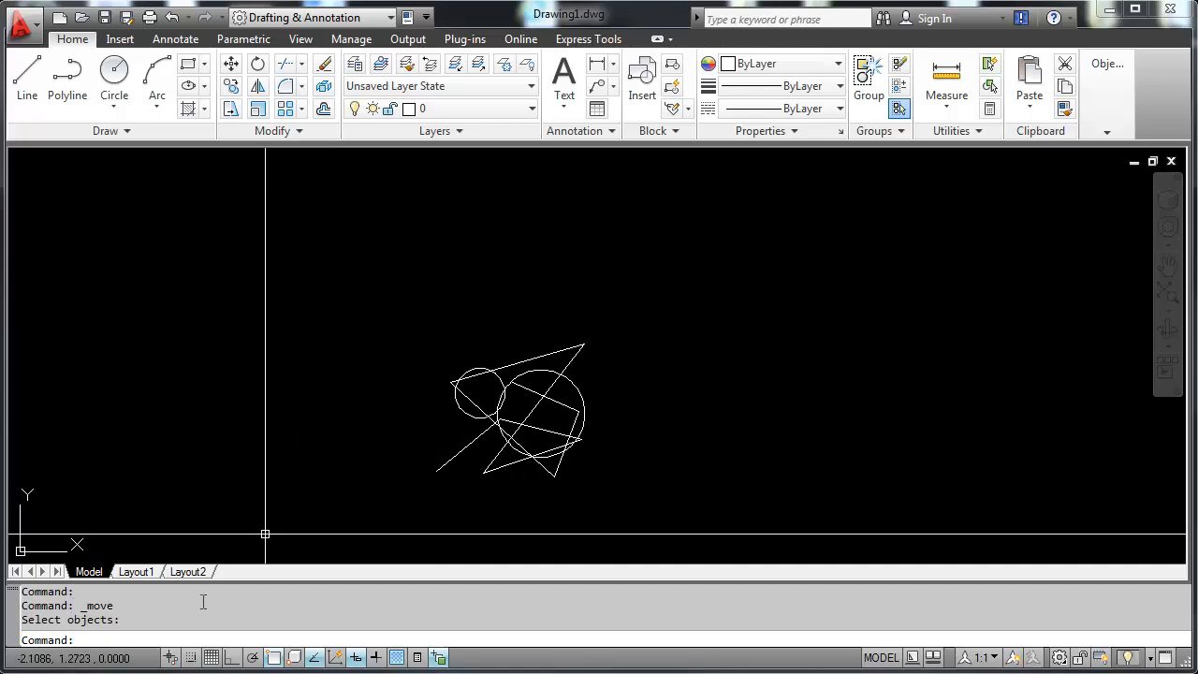
Step: Reduce the height of the command line area, and review the command history in the separate text window
mouse_move(200, 580)
mouse_down()
mouse_move(227, 473)
mouse_move(234, 240)
mouse_move(281, 468)
mouse_move(276, 591)
mouse_up()
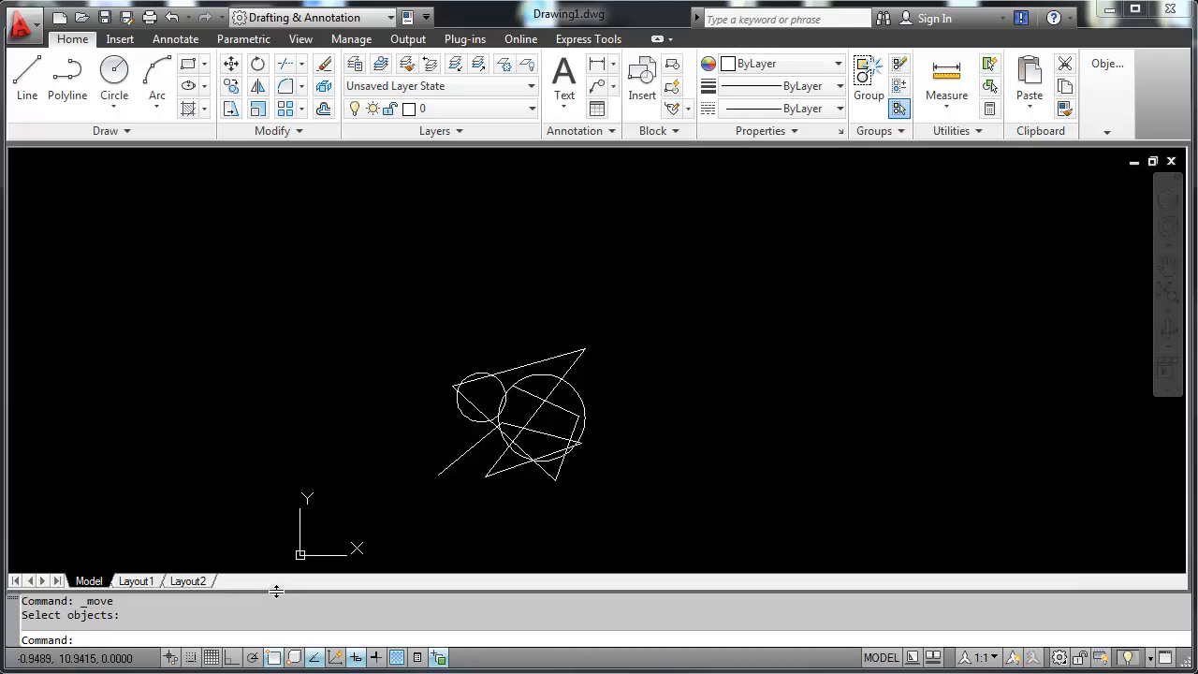
key(F2)
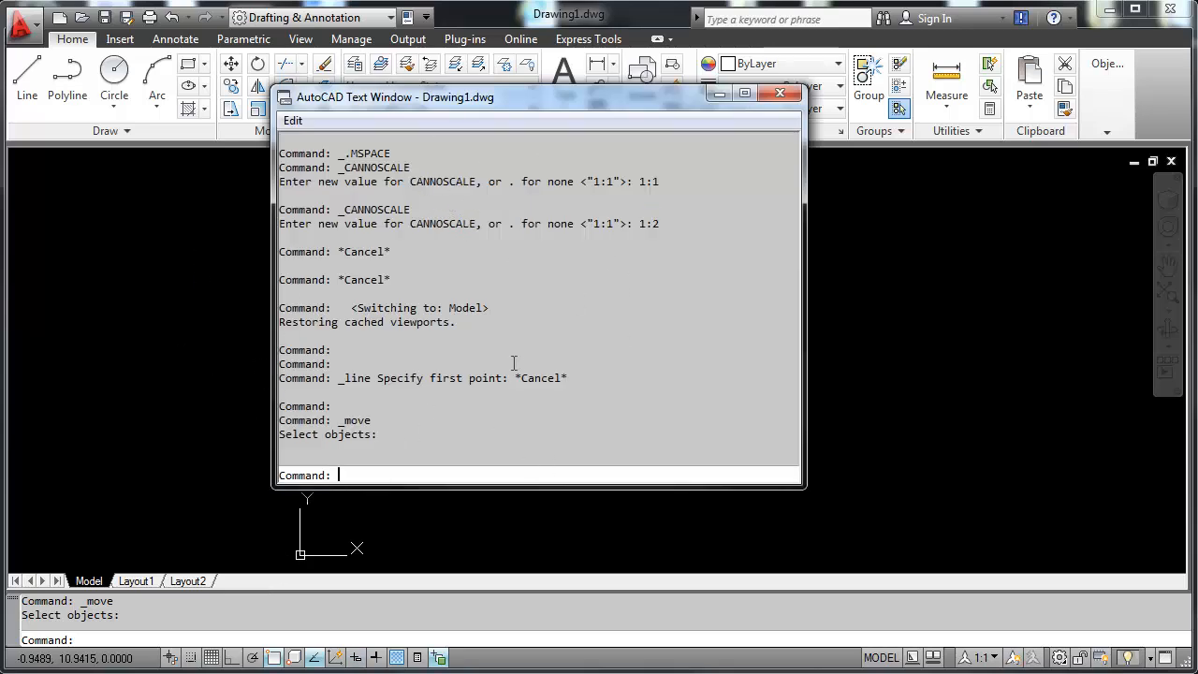
key(F2)
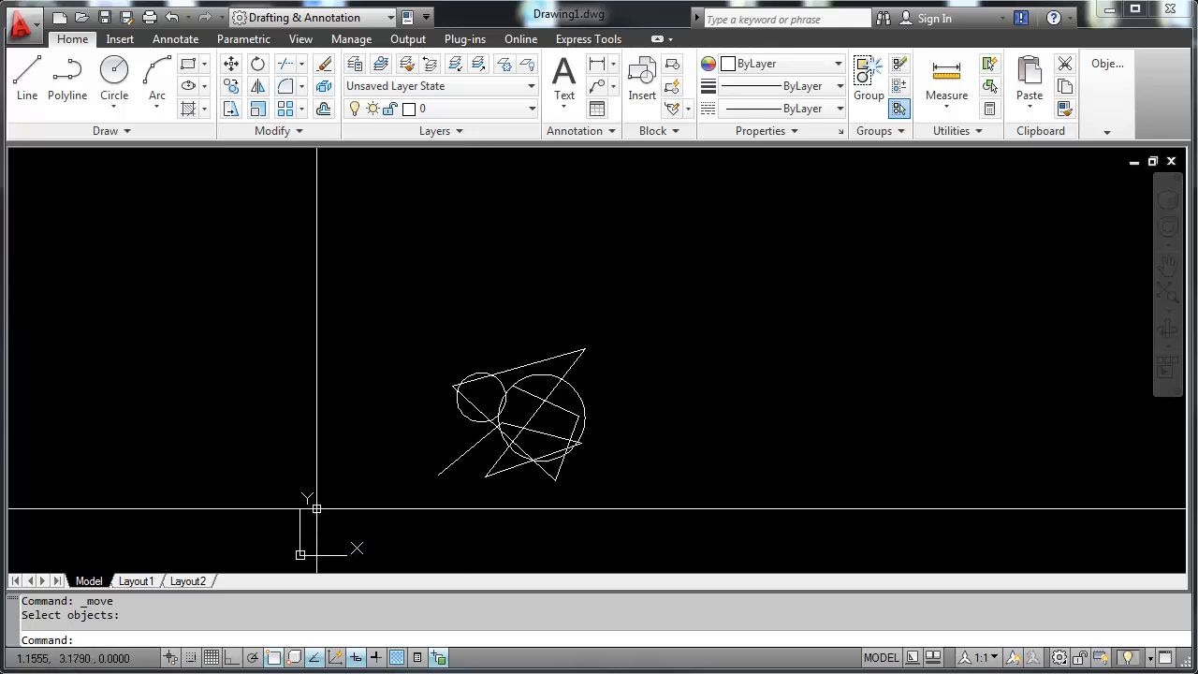
Step: Look through the drawing templates offered for a new drawing, and cancel without creating one
mouse_move(368, 521)
middle_down()
mouse_move(365, 421)
mouse_move(387, 413)
mouse_move(340, 417)
middle_up()
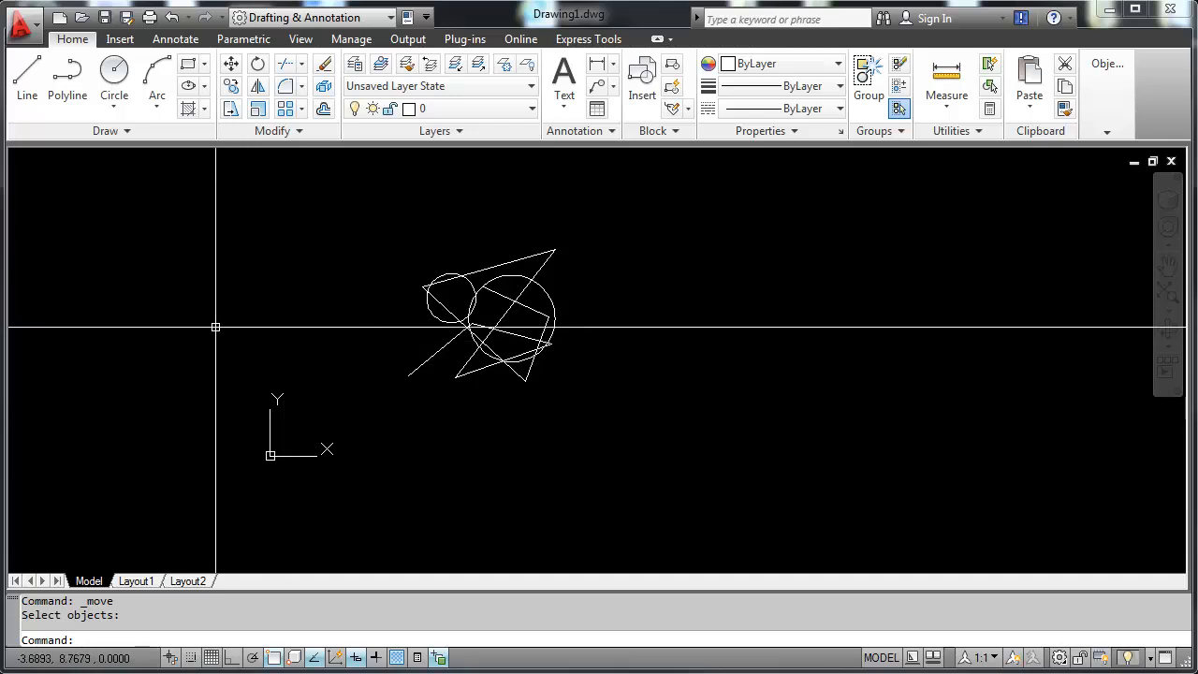
click(59, 18)
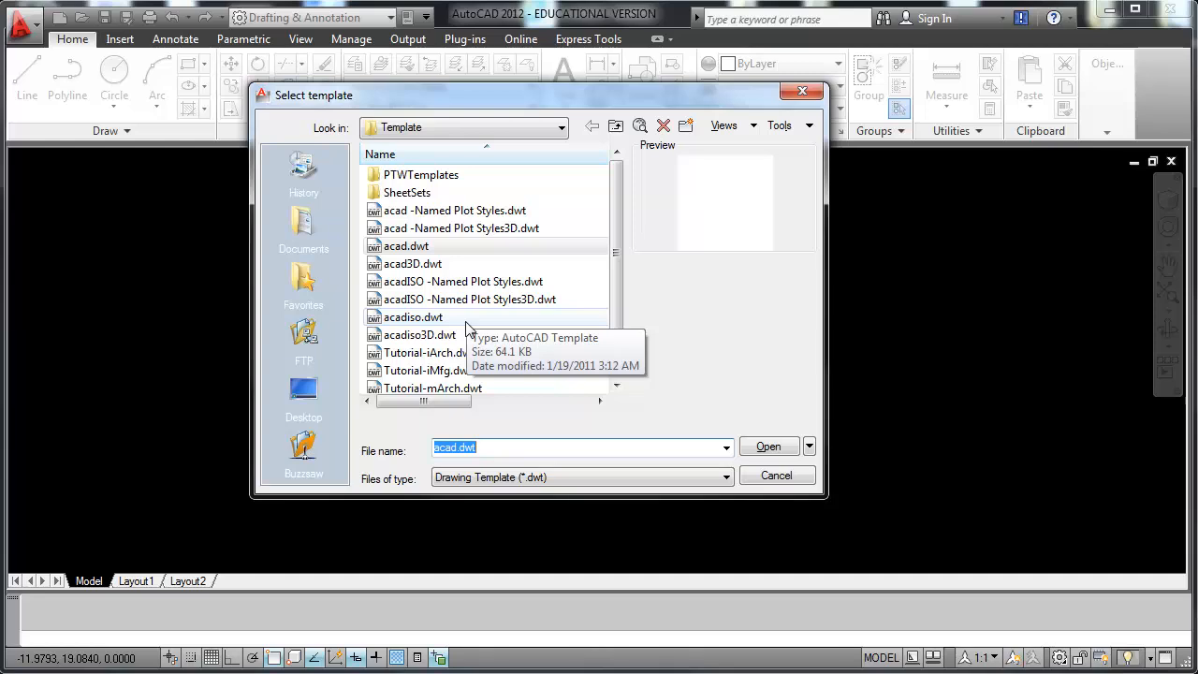
key(Escape)
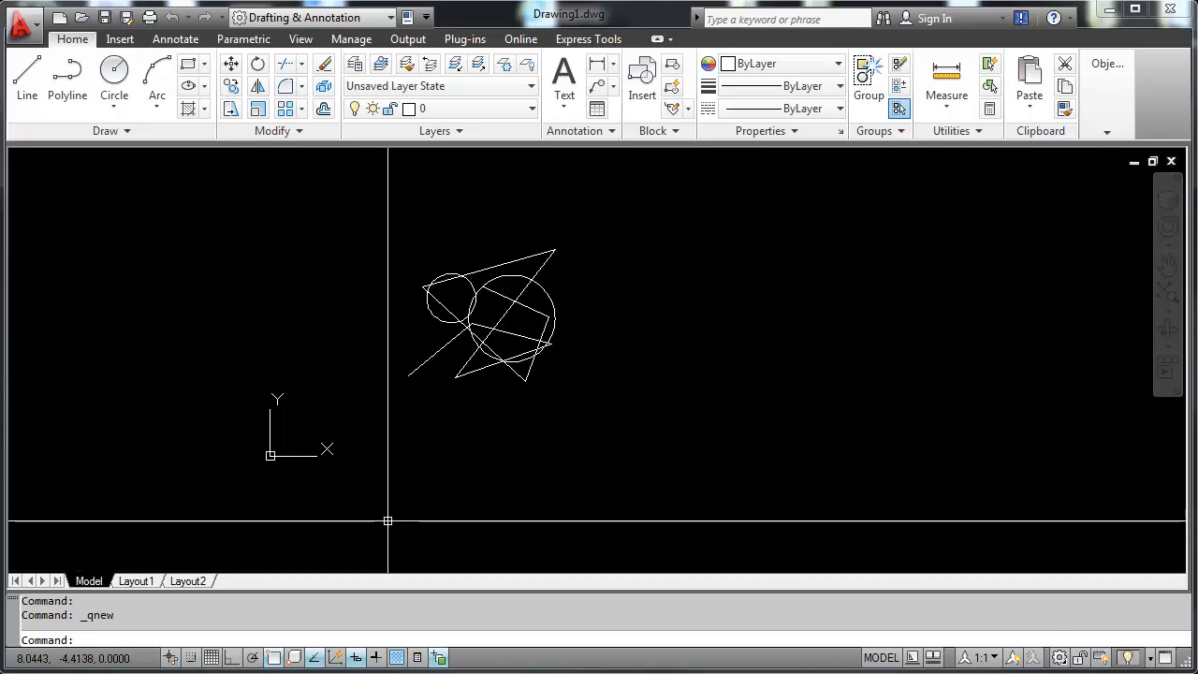
Step: Toggle the grid display on and off twice, and switch object snap off and back on
click(212, 659)
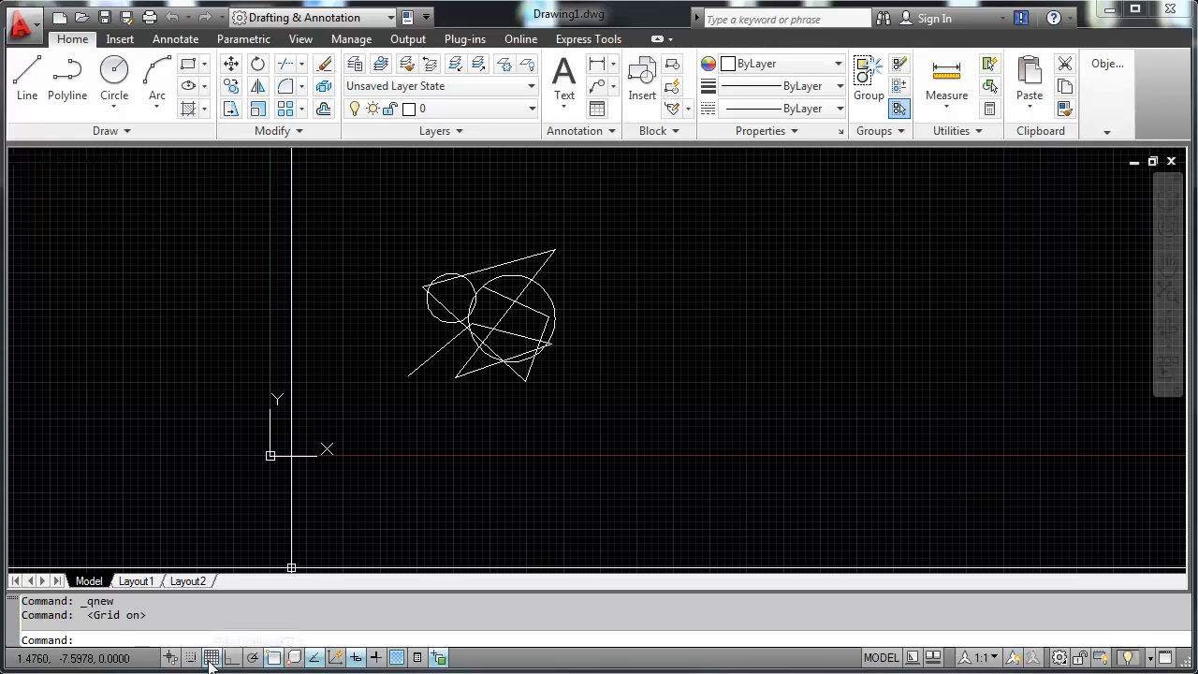
click(212, 659)
click(212, 659)
click(211, 659)
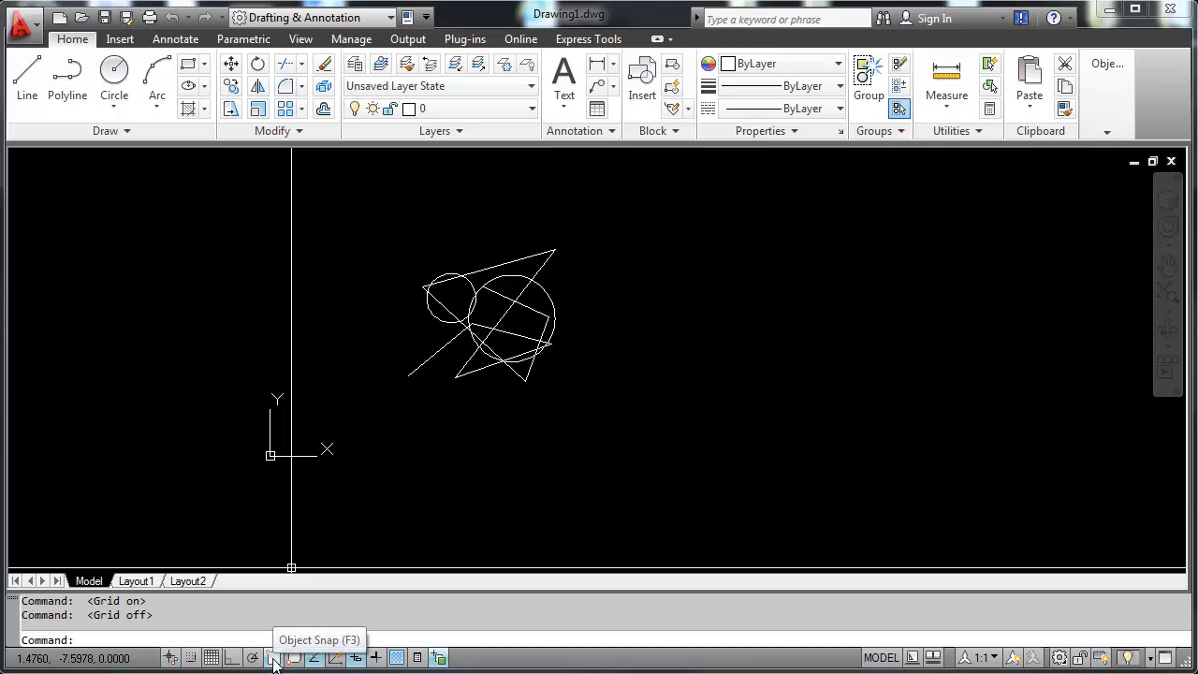
click(272, 659)
click(272, 659)
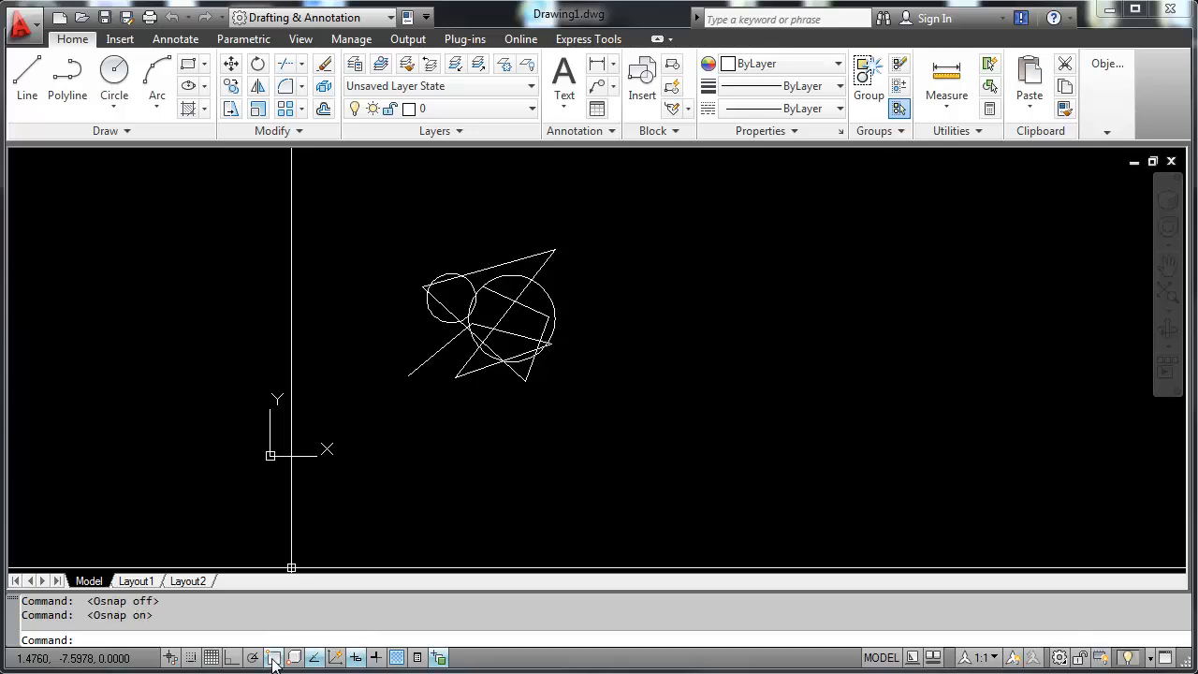